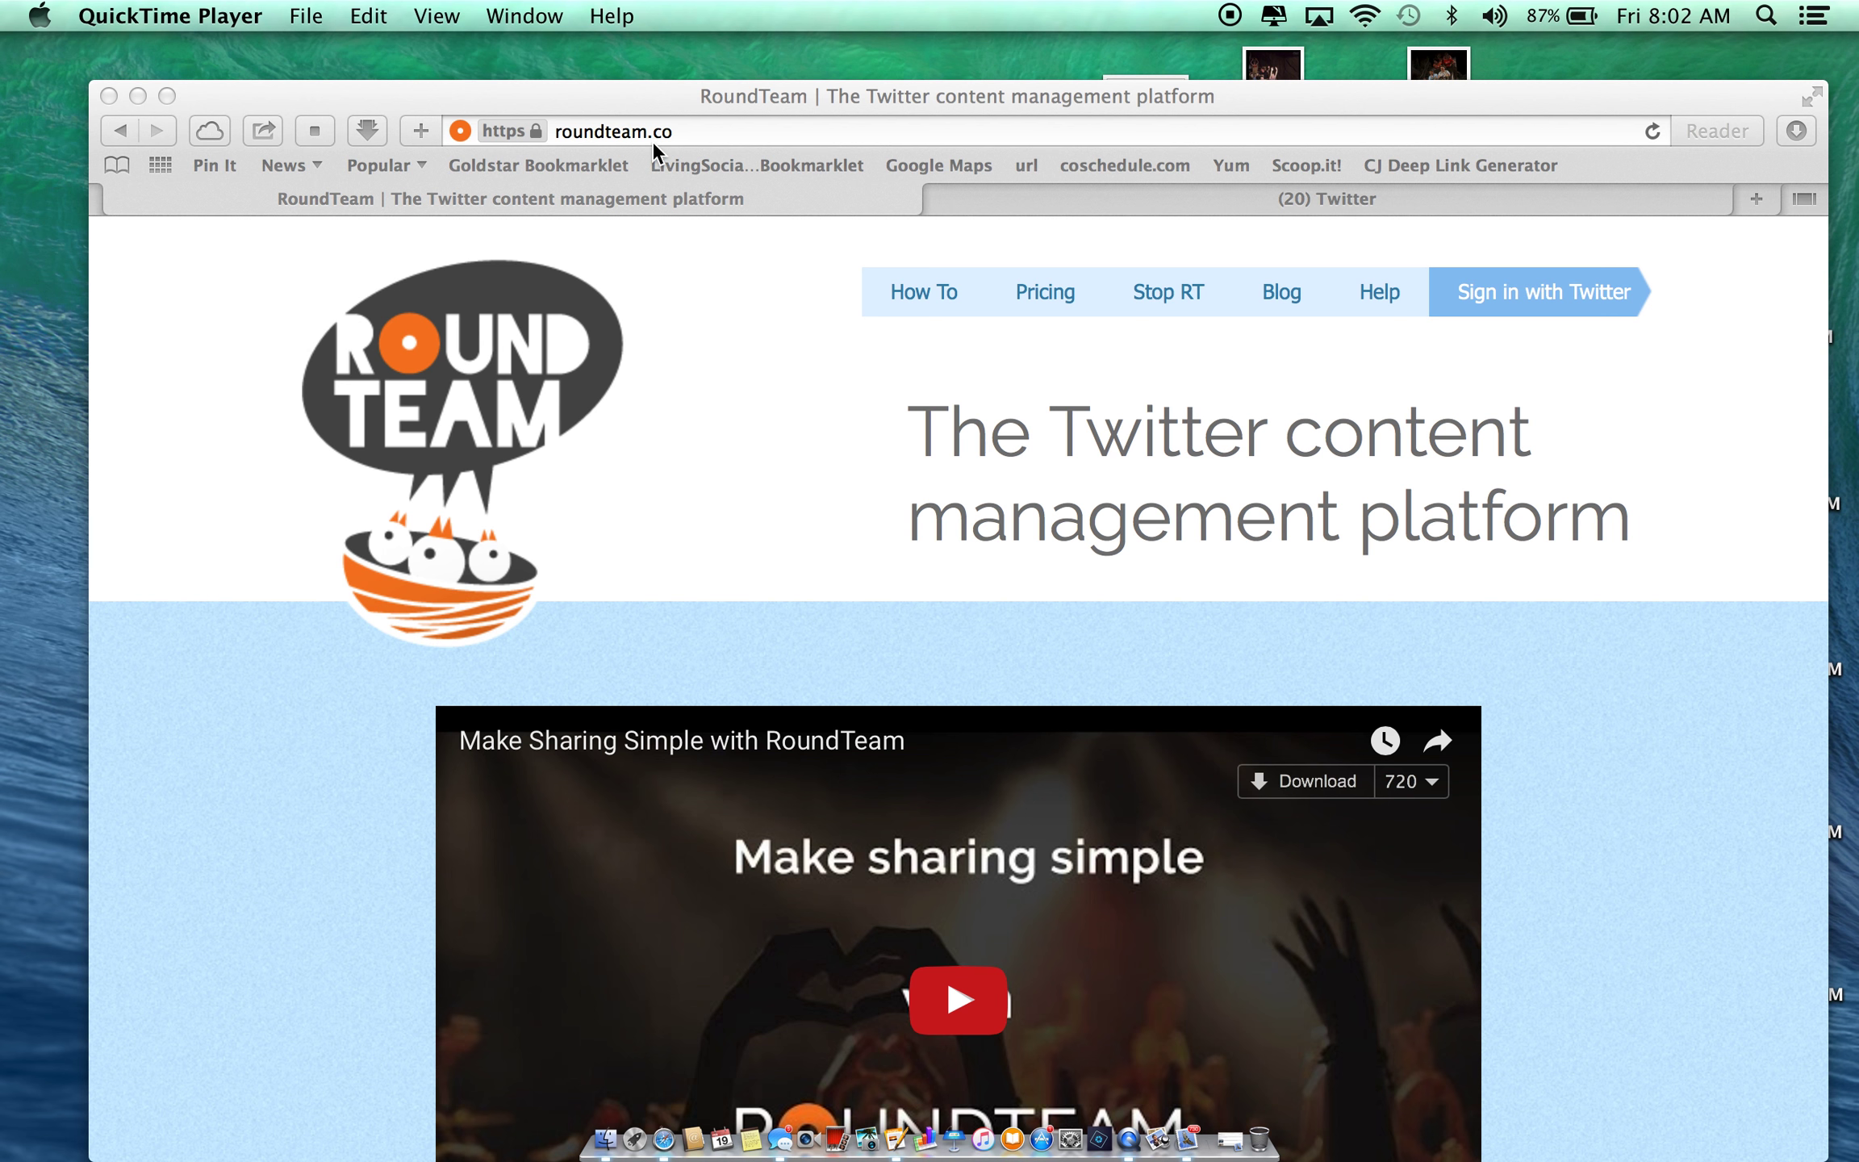
- Sign in to RoundTeam with the Twitter account to load the Teams dashboard
left_click(1536, 295)
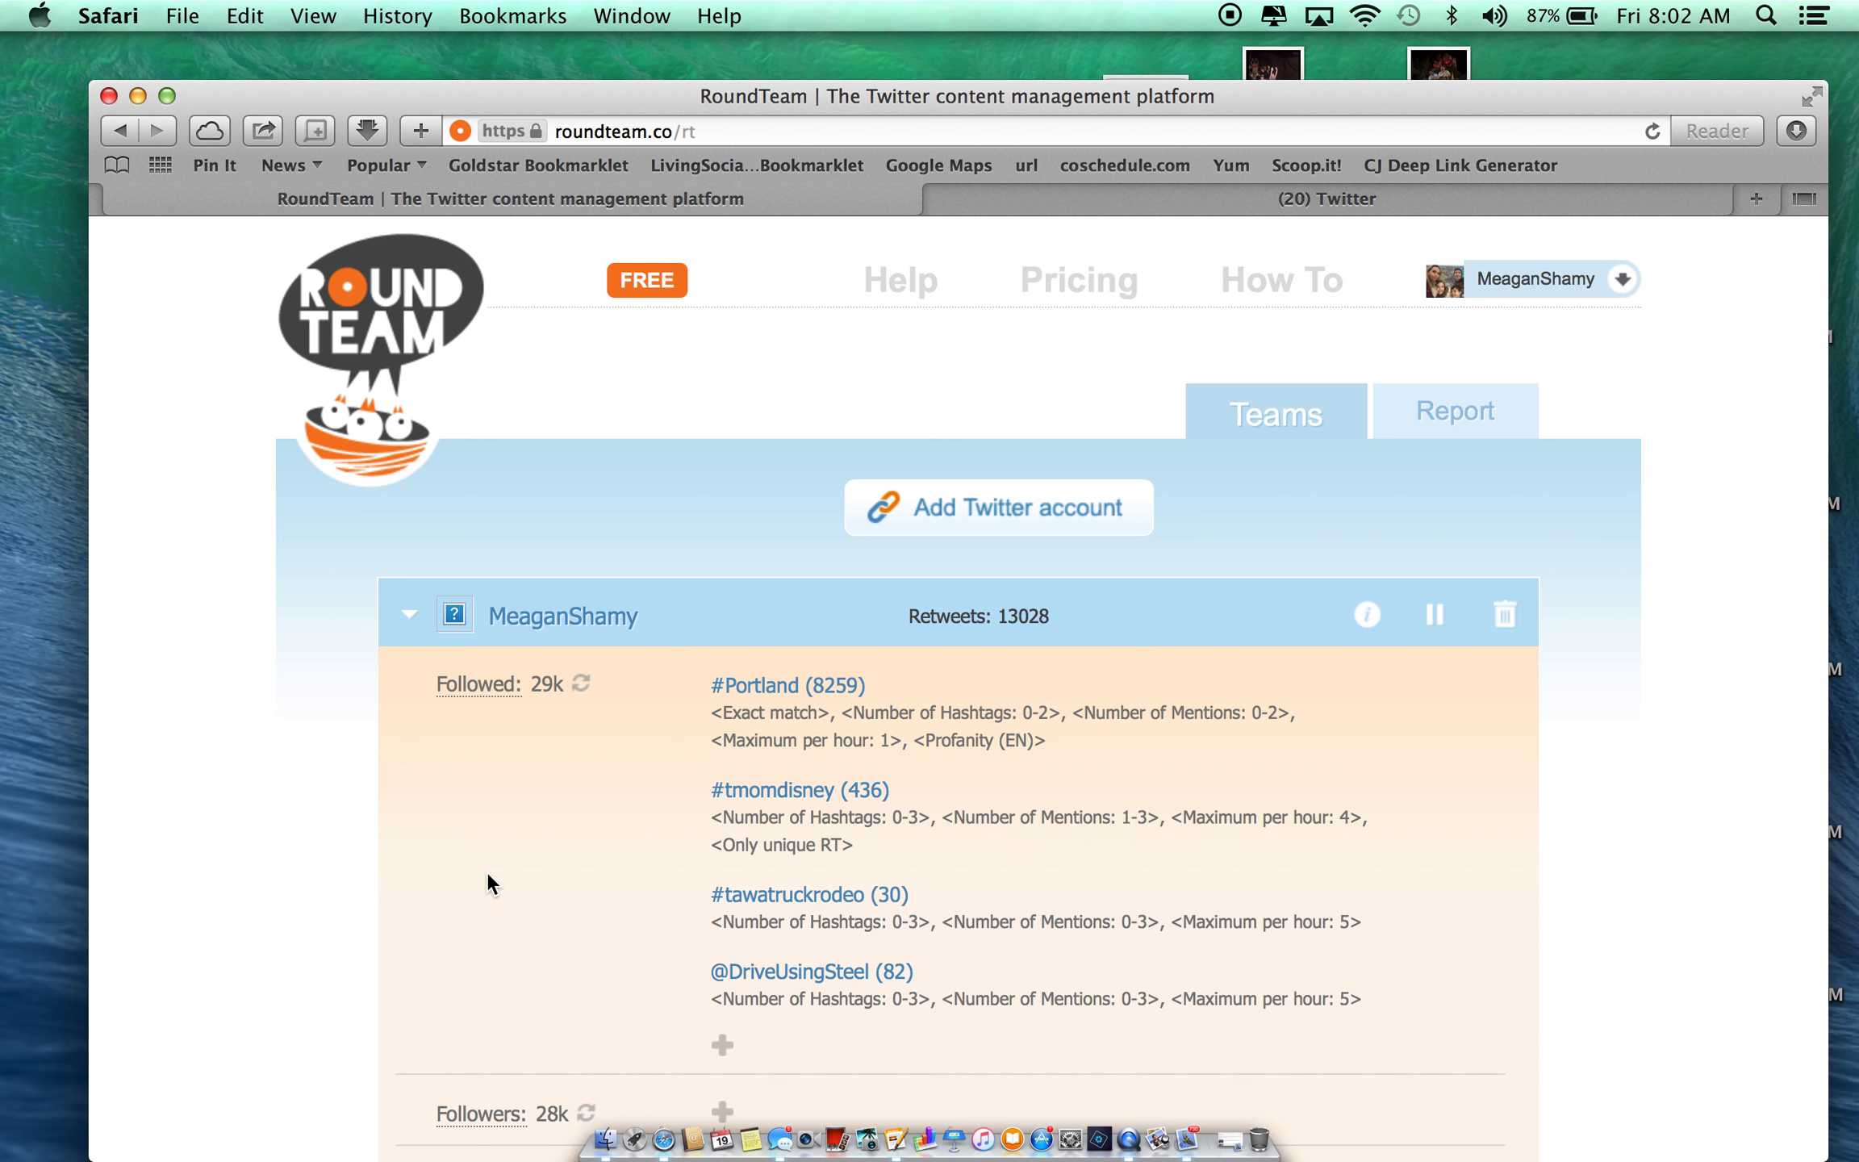
- Under Lists, open a blank form for username, list name and keyword
scroll(486, 871, "down", 5)
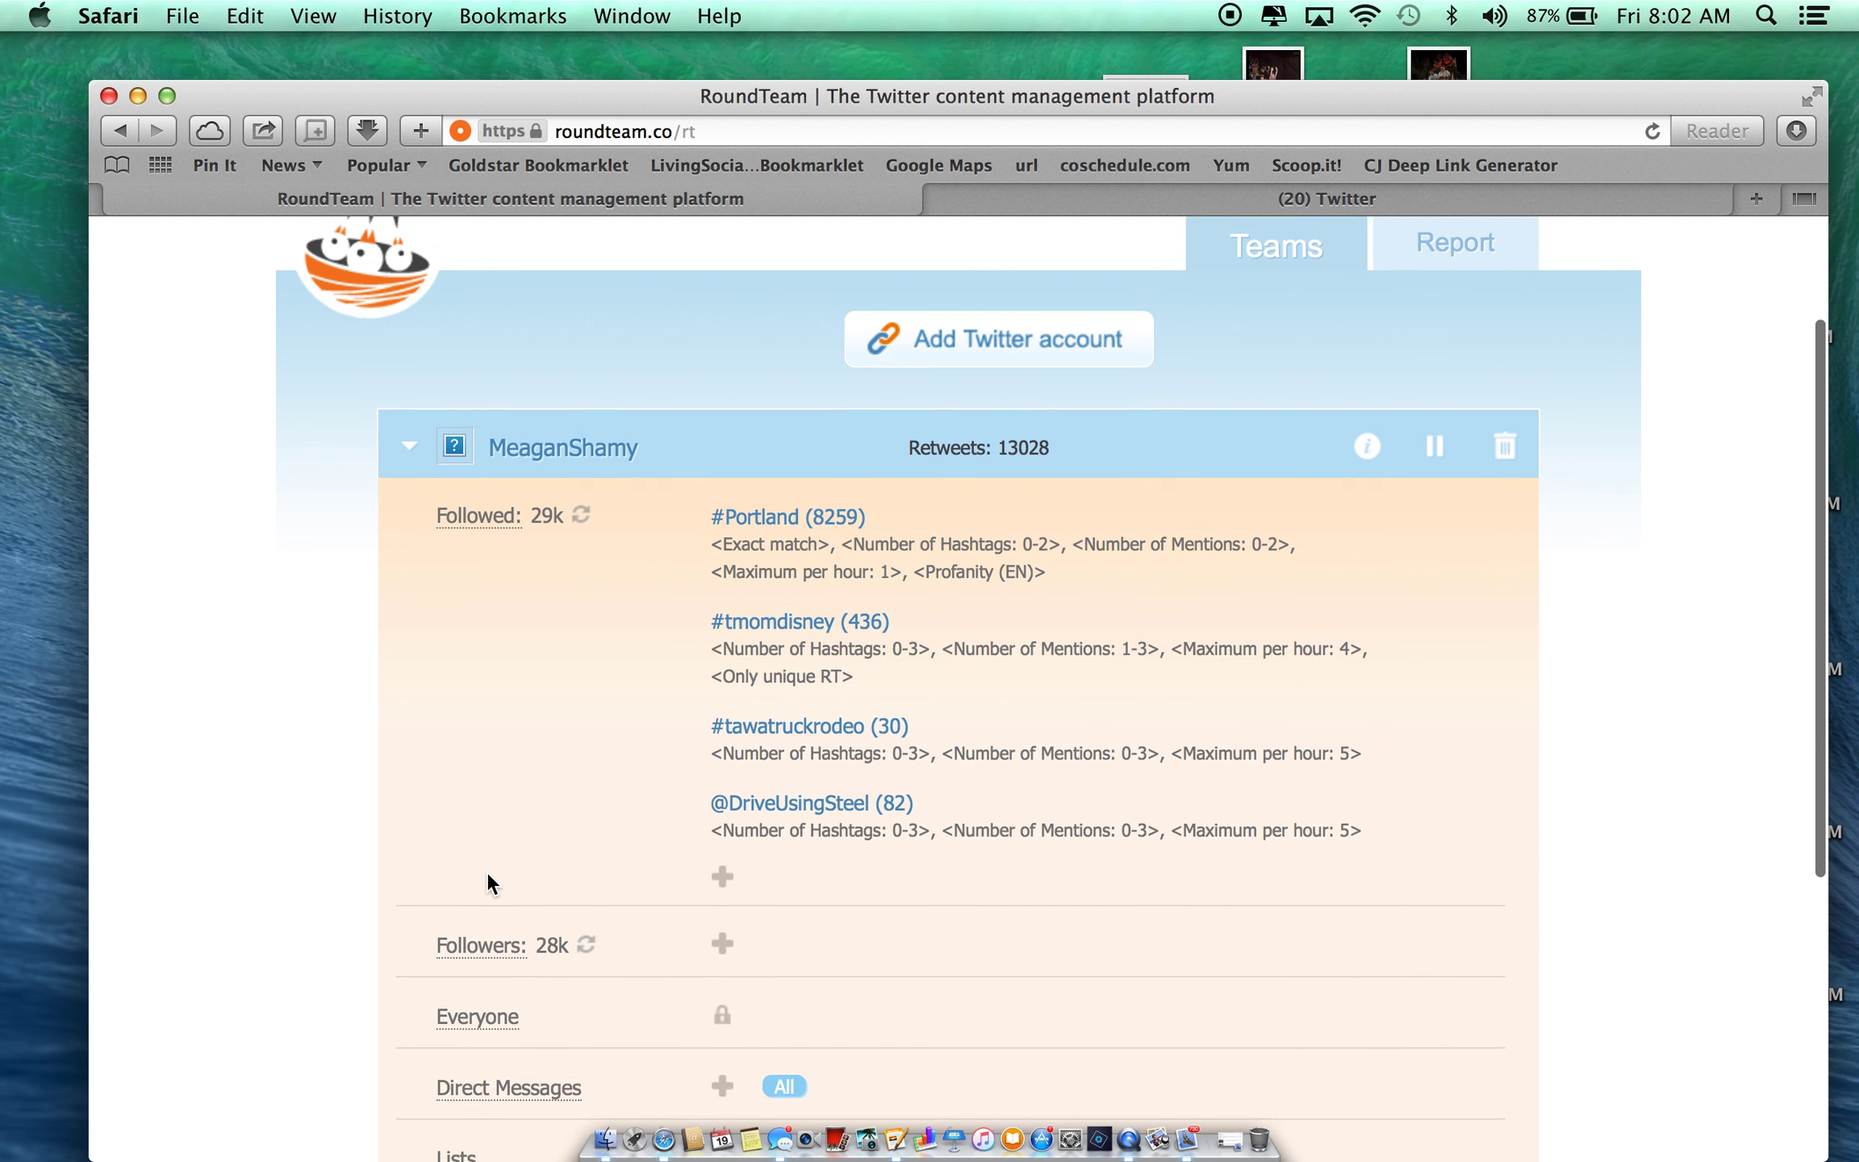
scroll(487, 871, "up", 1)
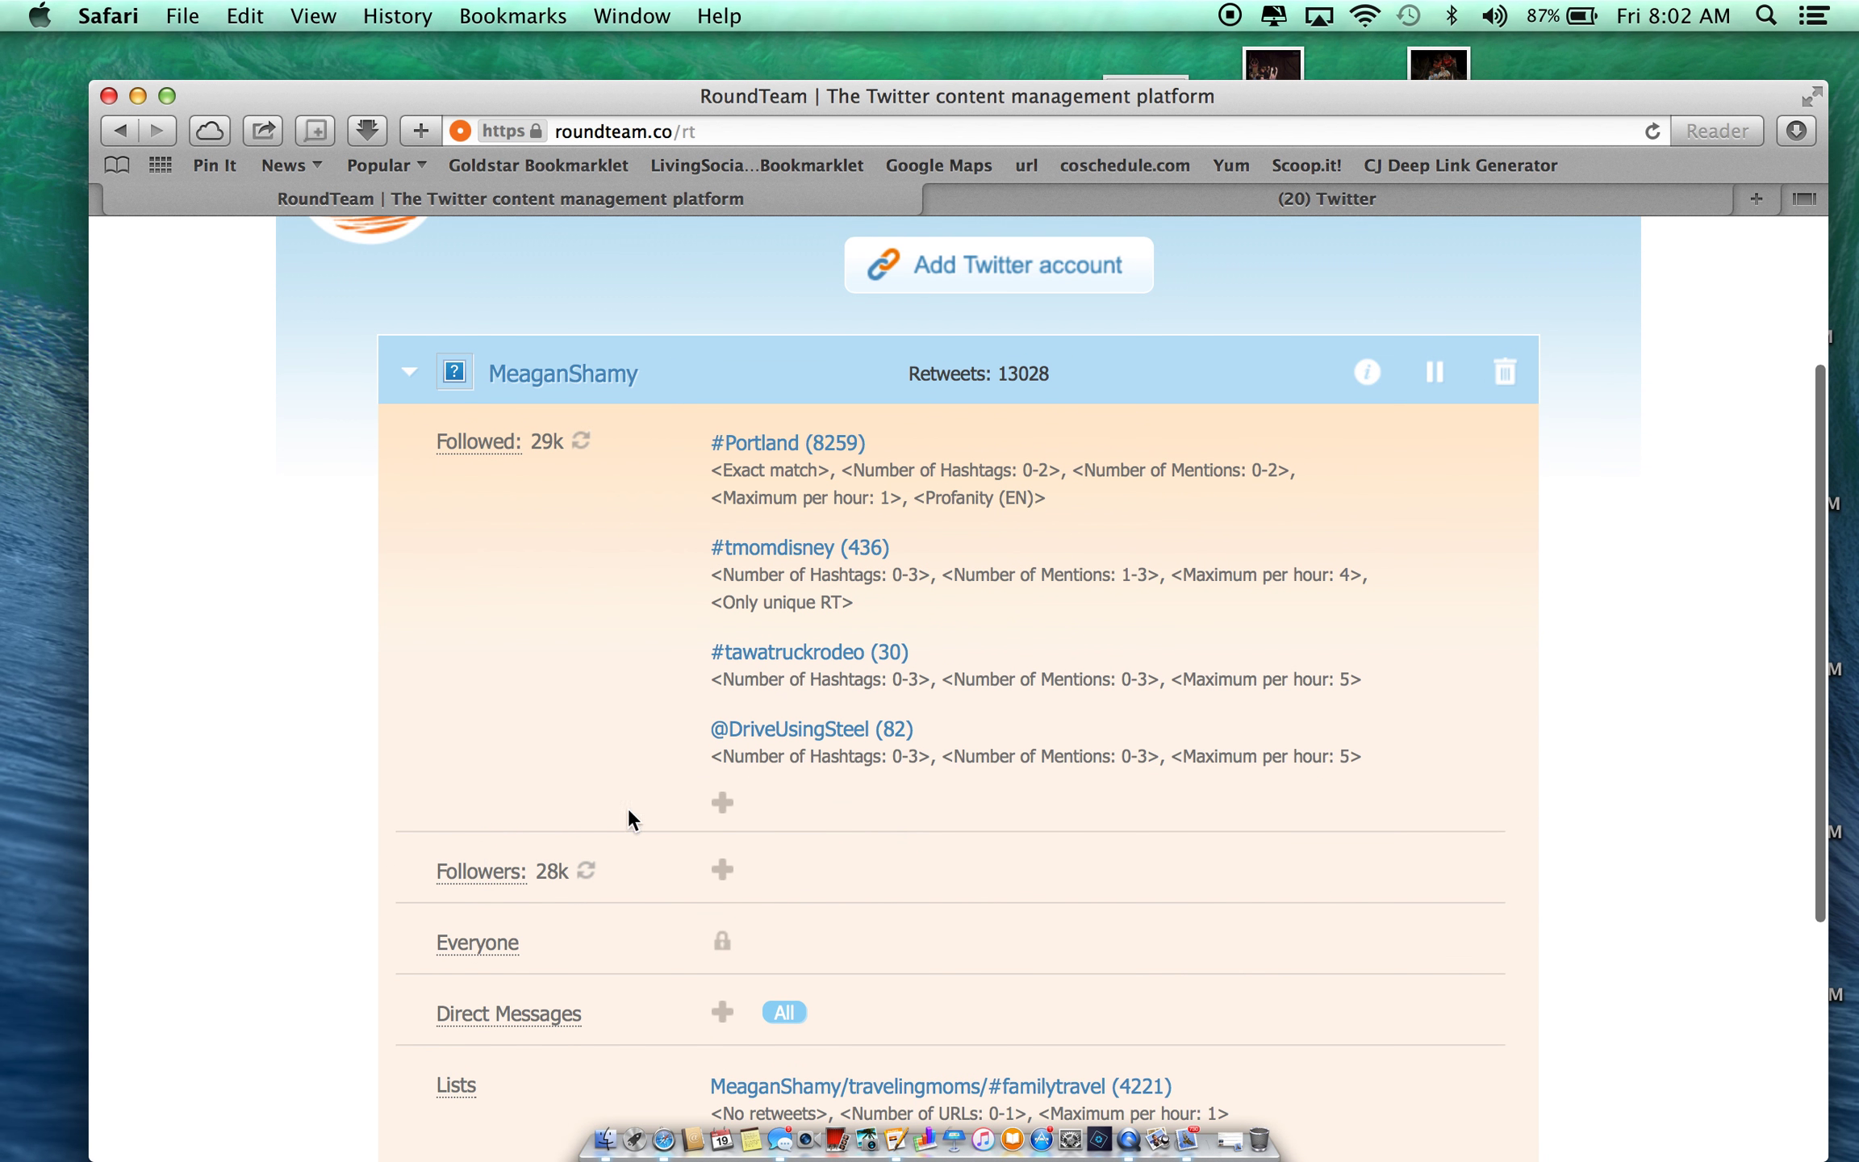
scroll(1011, 854, "down", 3)
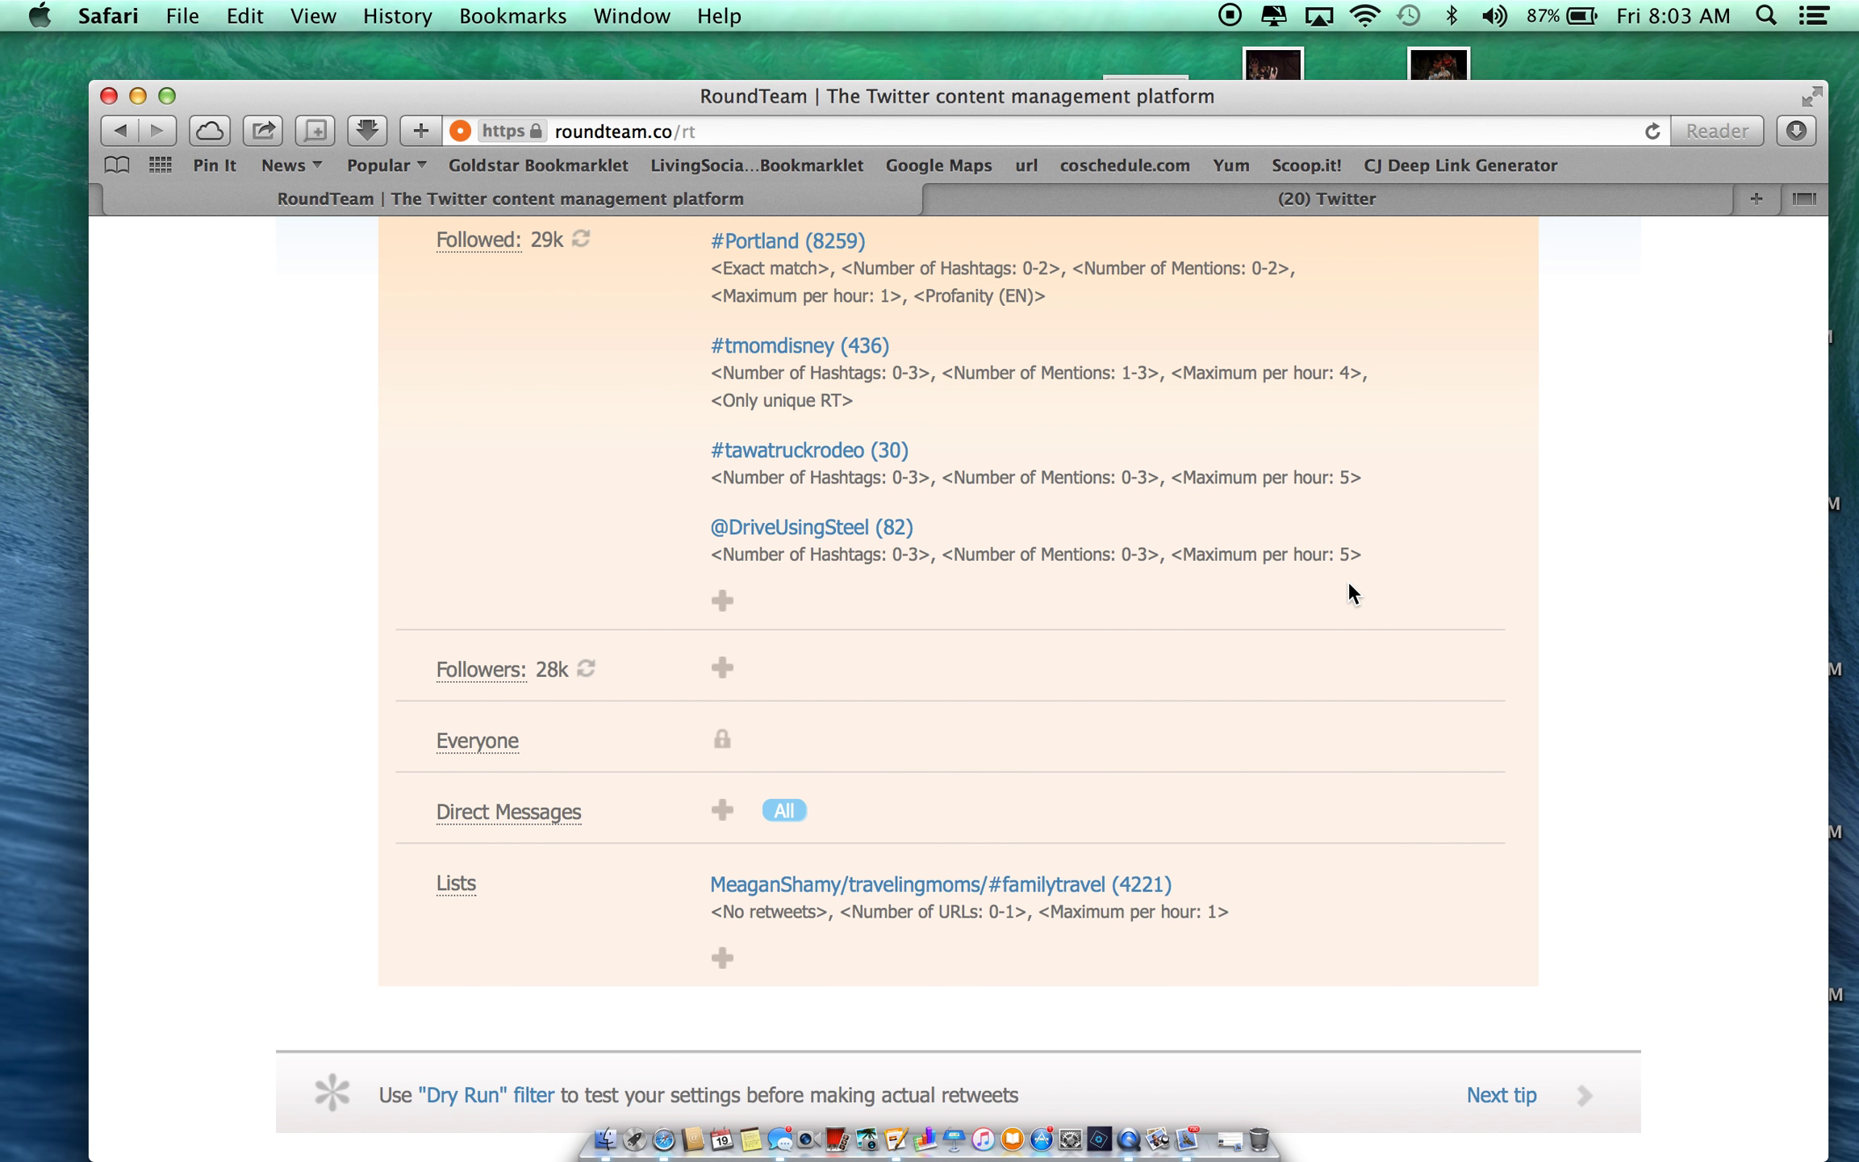
scroll(1101, 629, "up", 5)
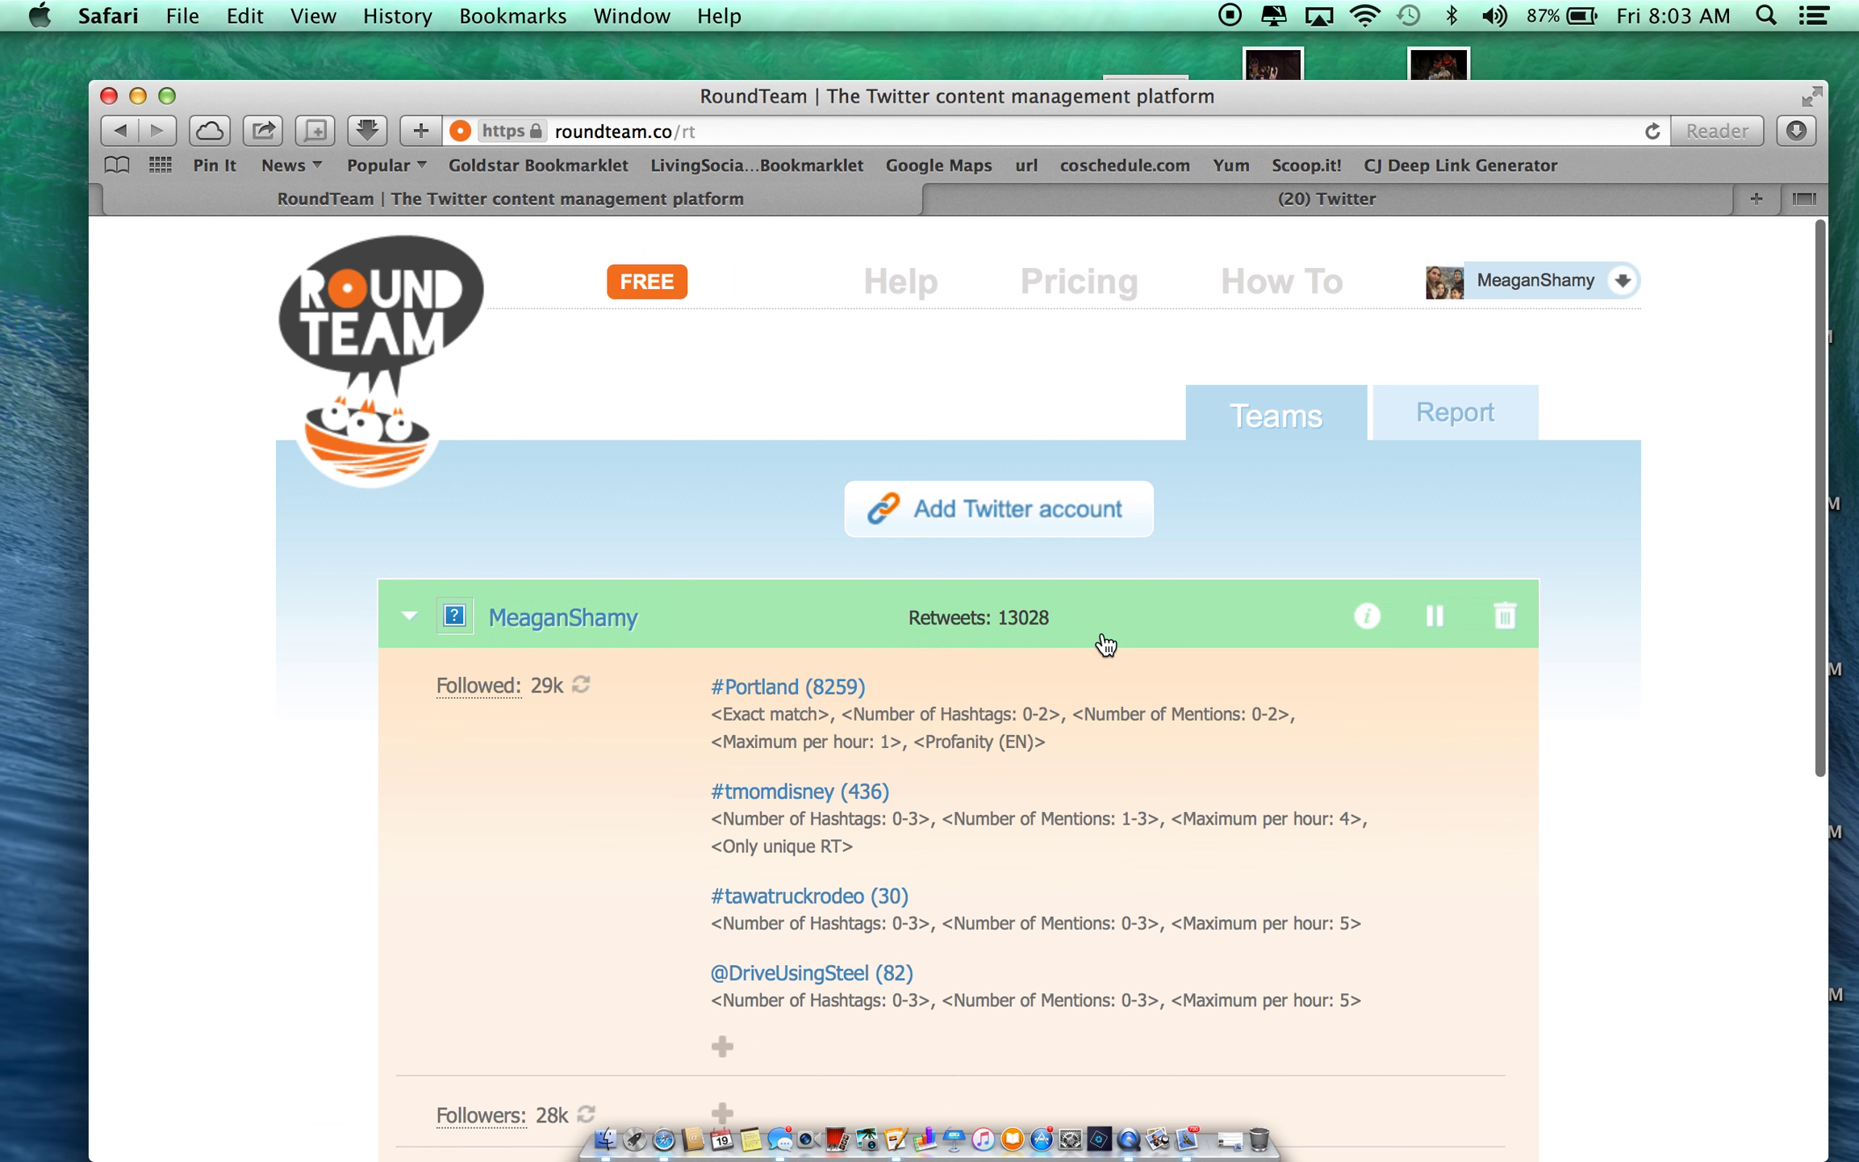
scroll(1104, 643, "down", 6)
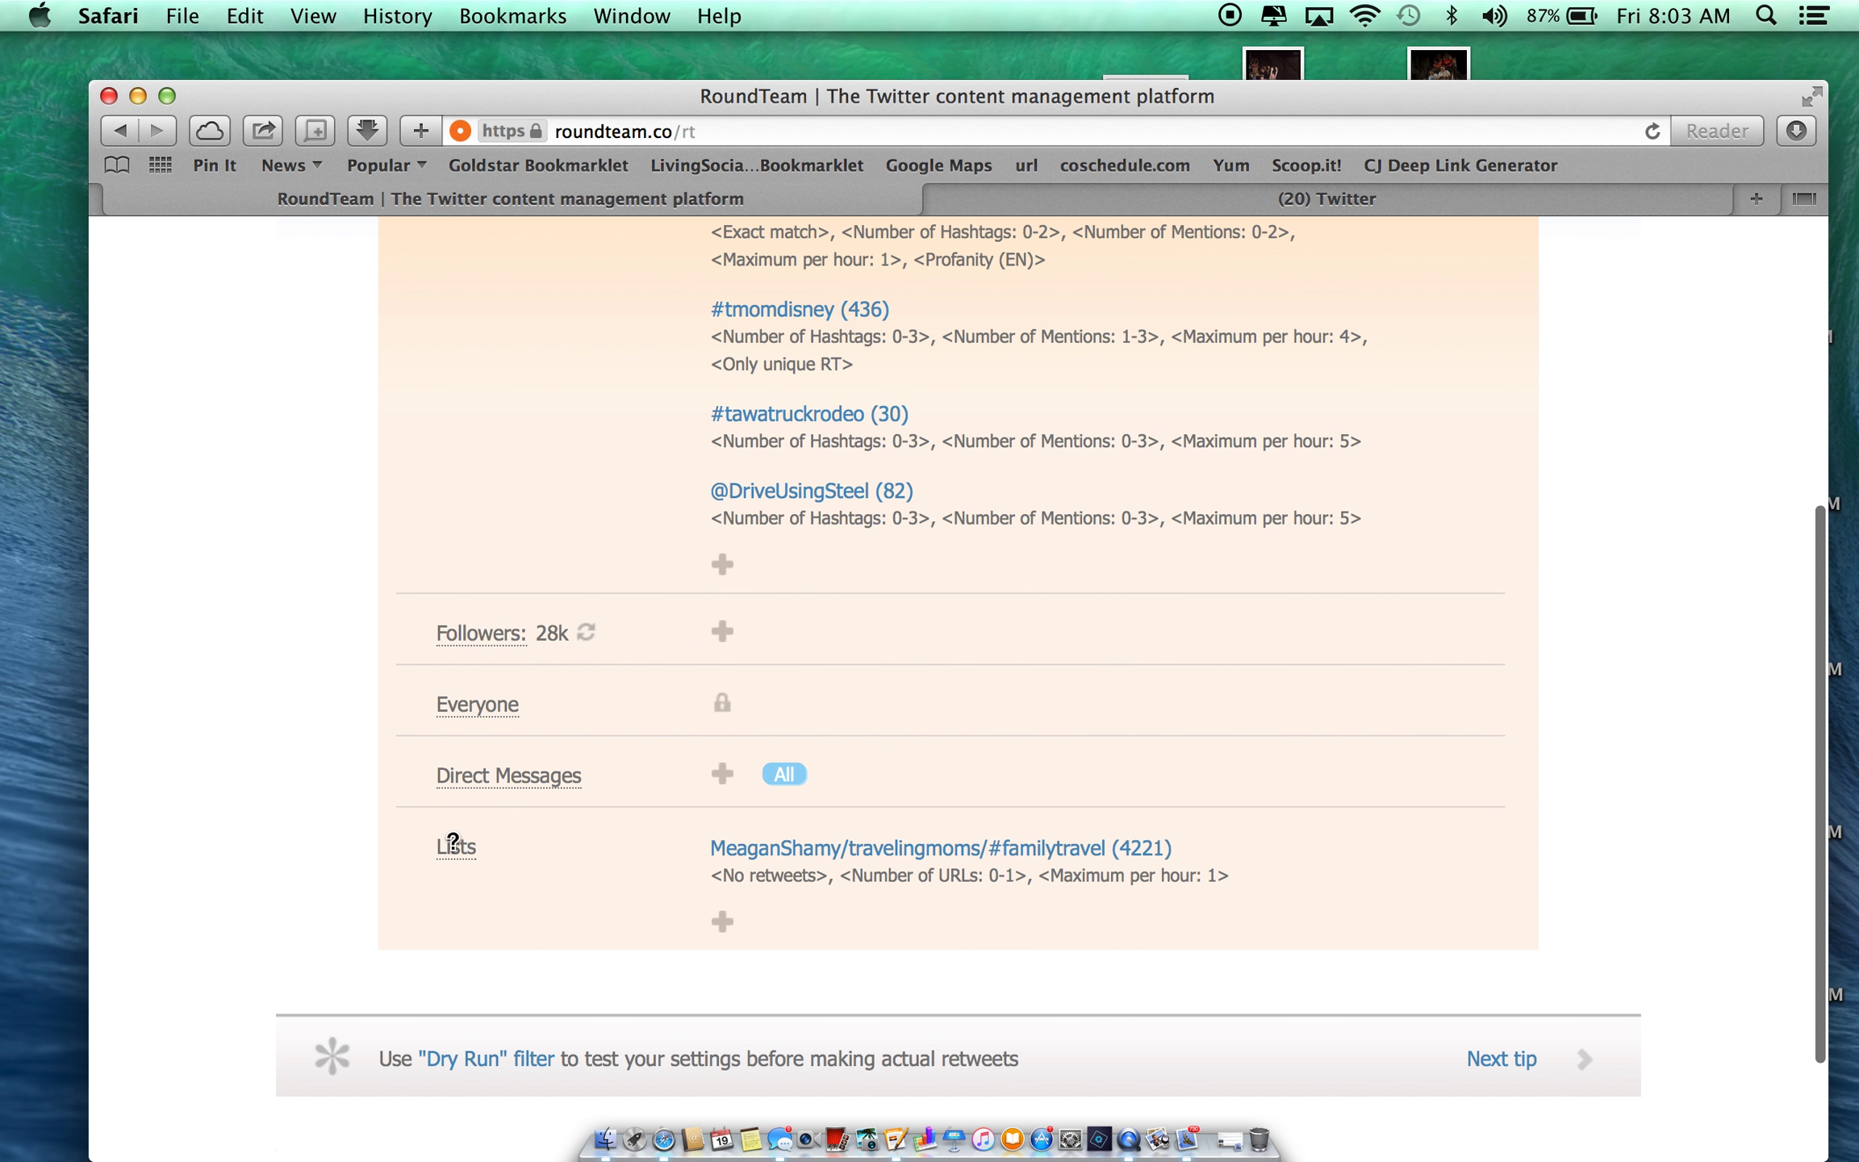
left_click(723, 919)
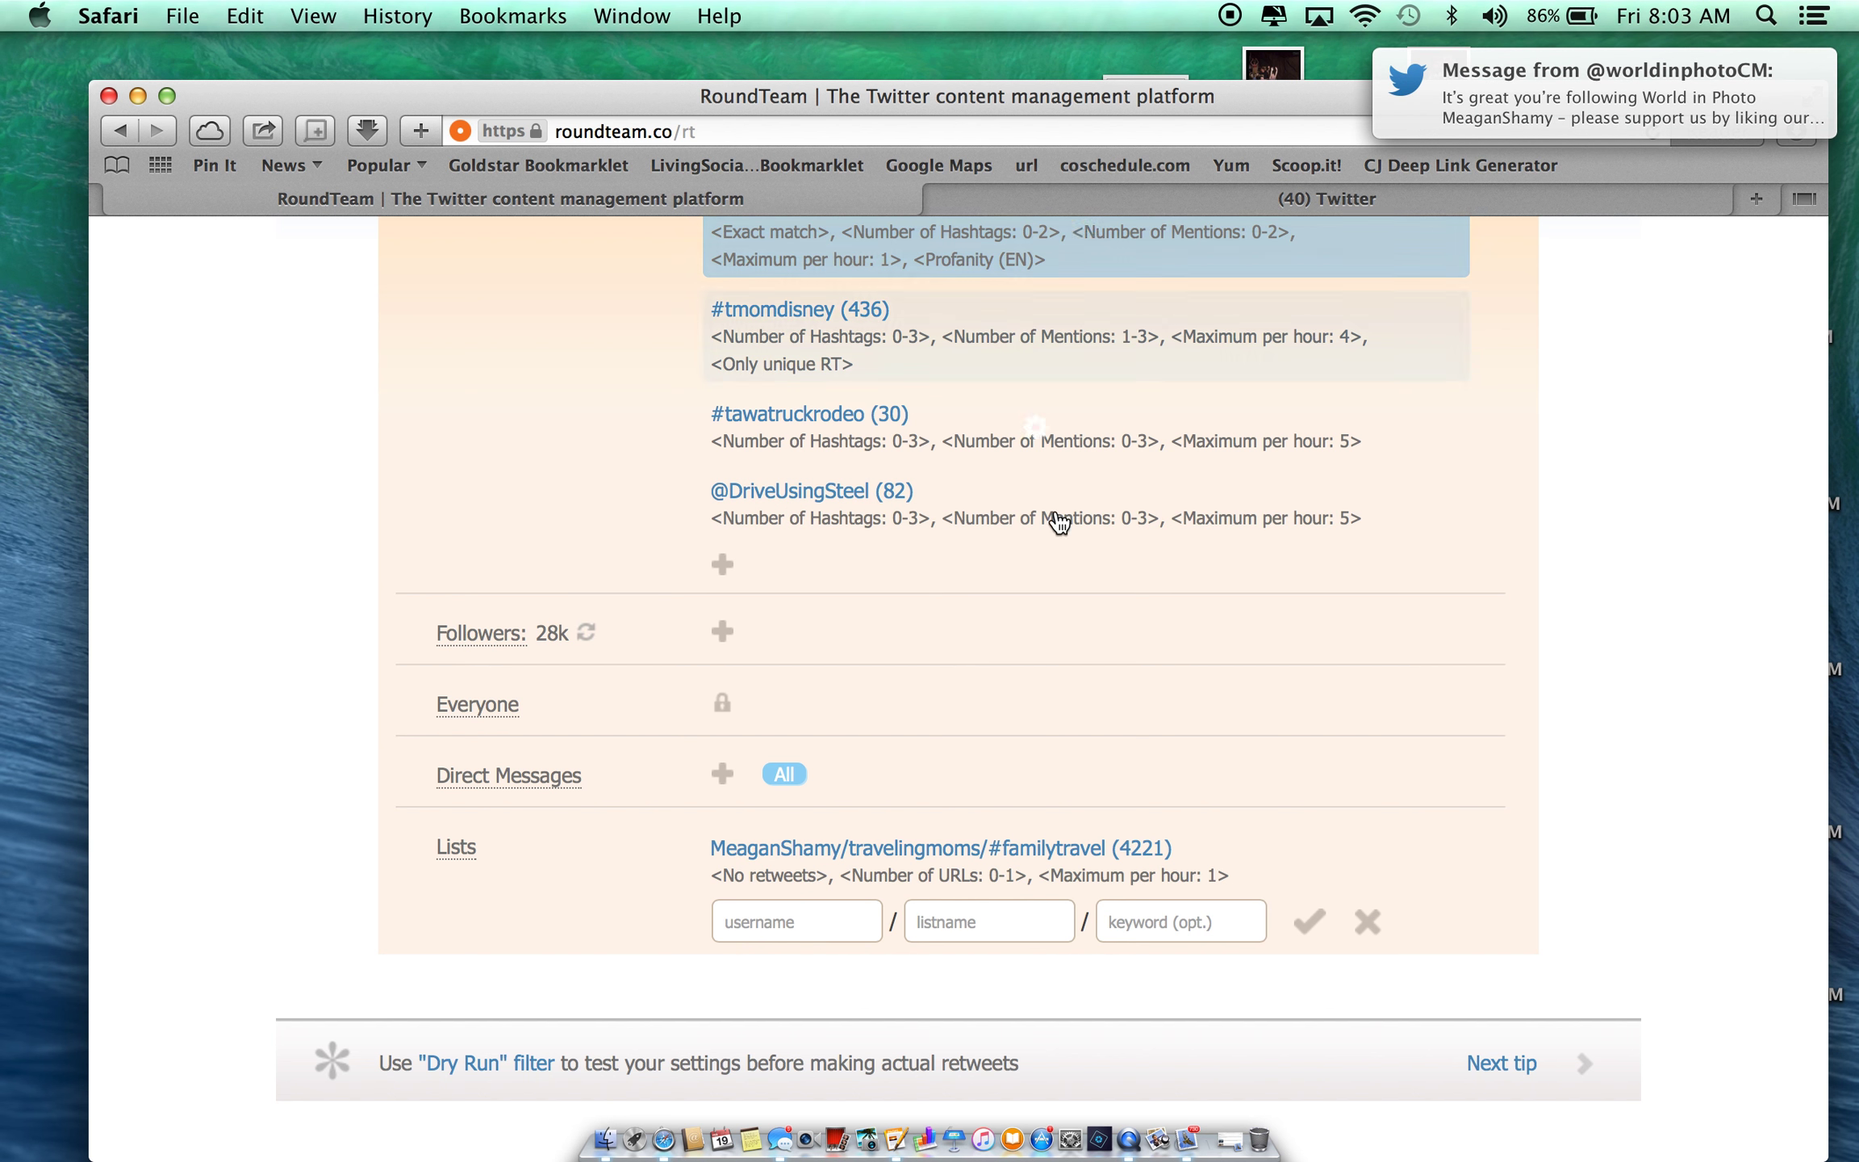
- On Twitter, go to the account's Lists page from the profile menu
left_click(1374, 200)
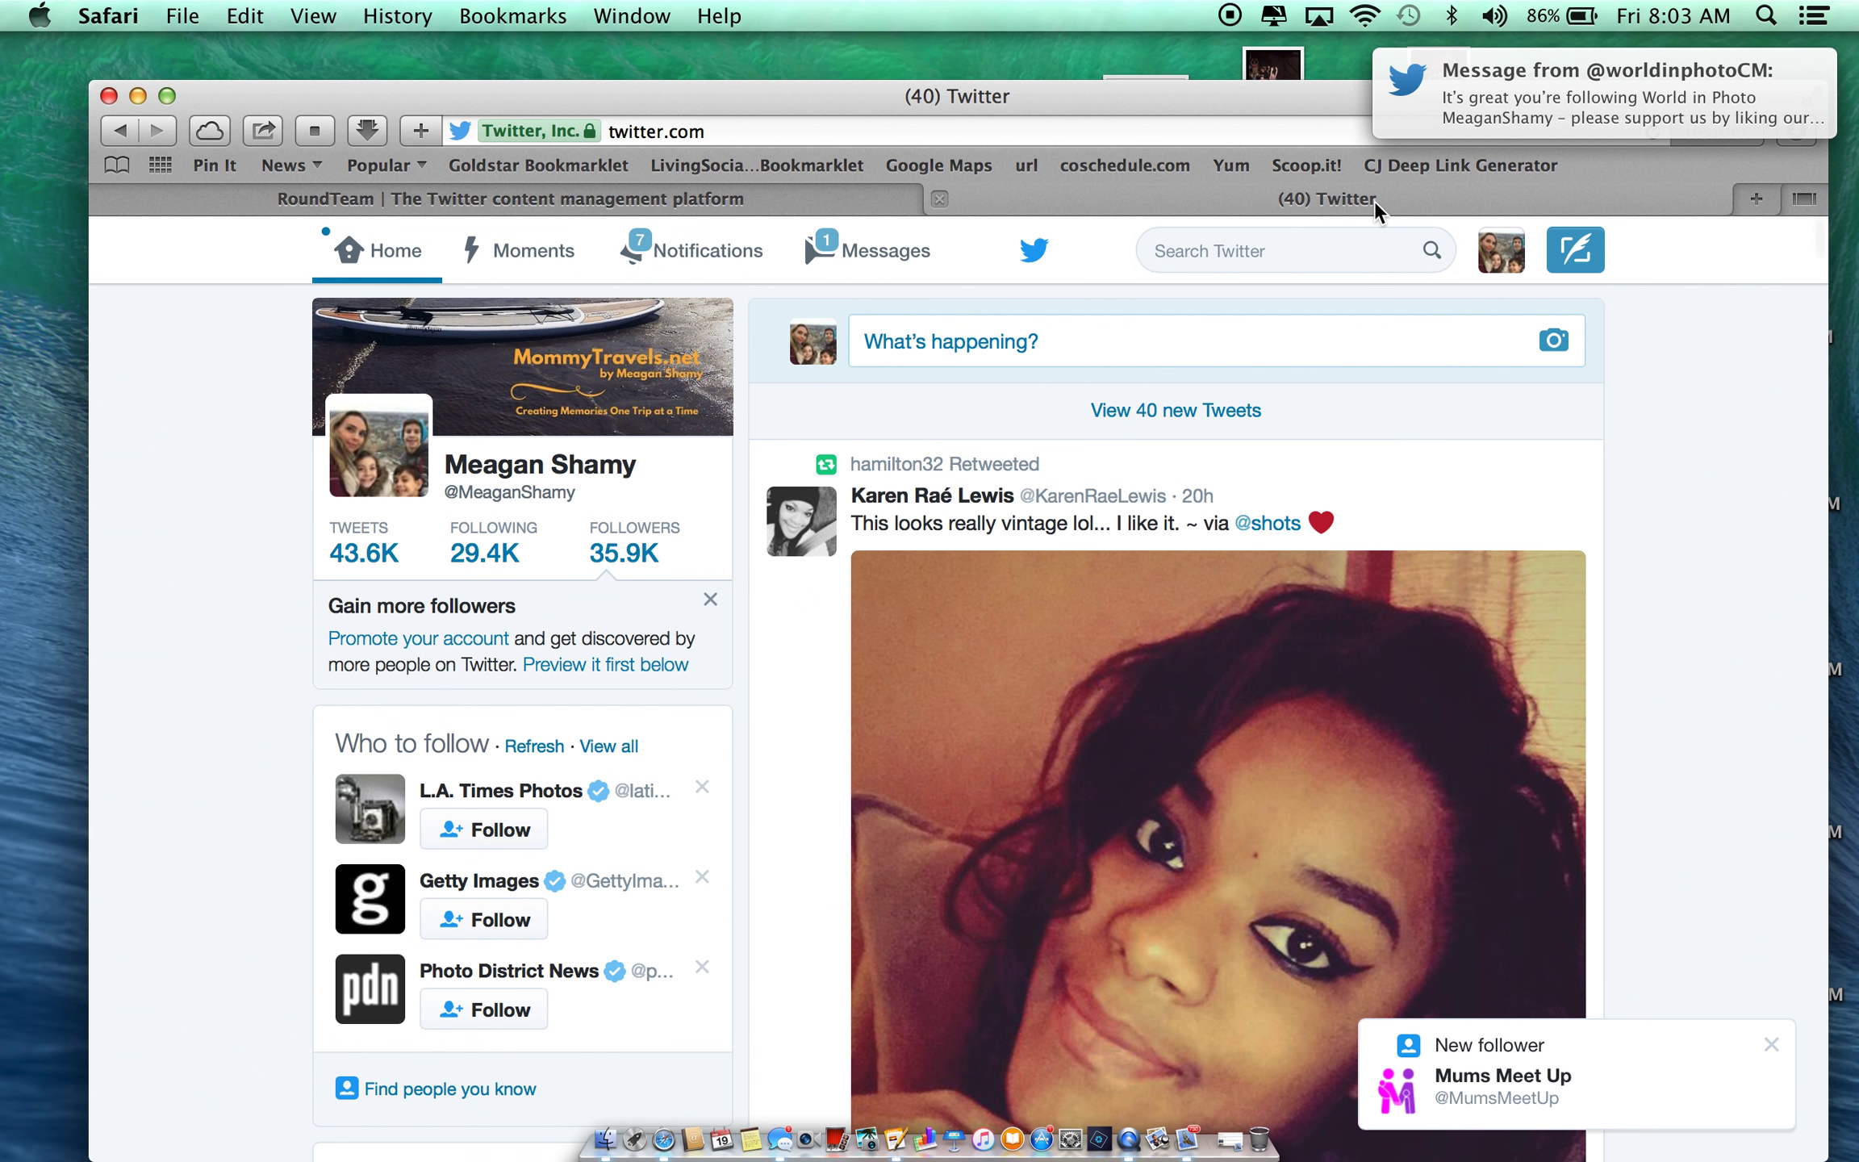
left_click(1501, 266)
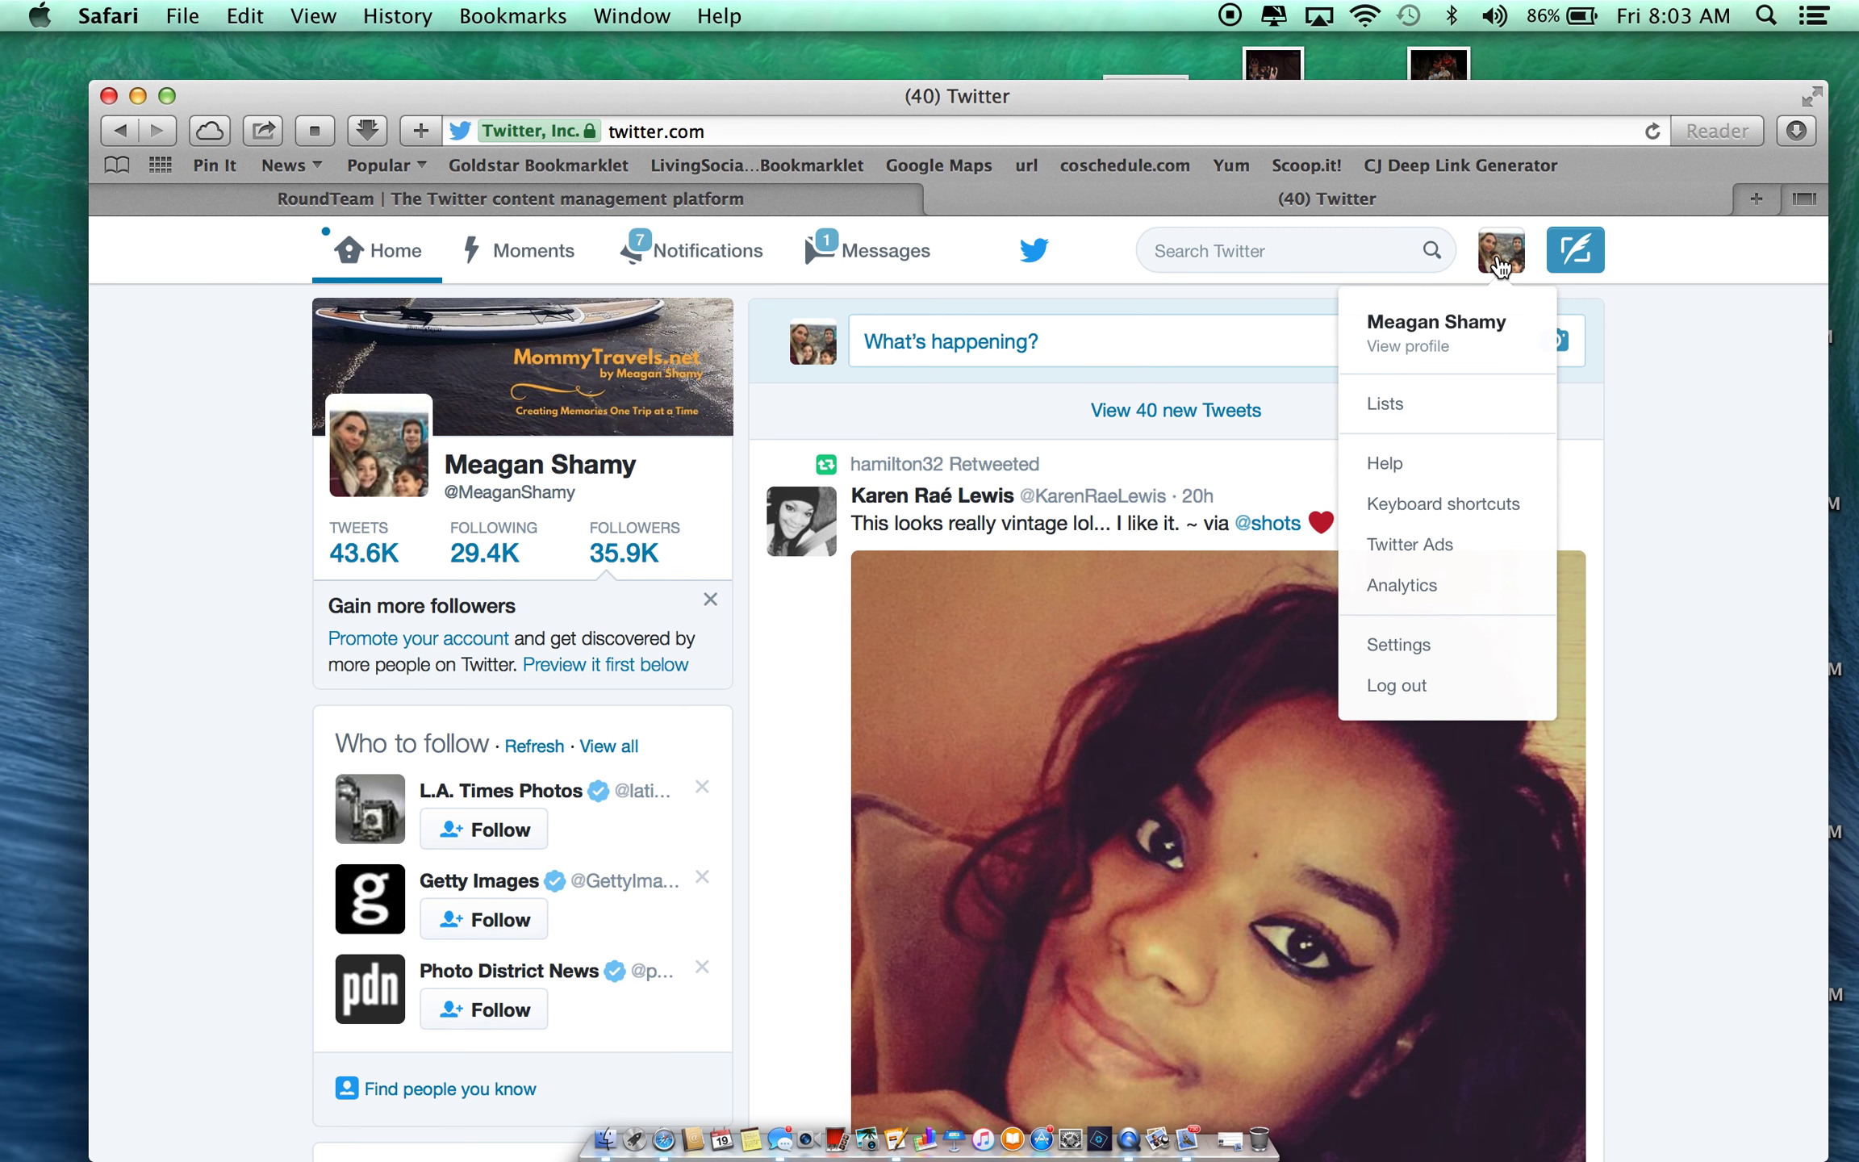
left_click(1403, 429)
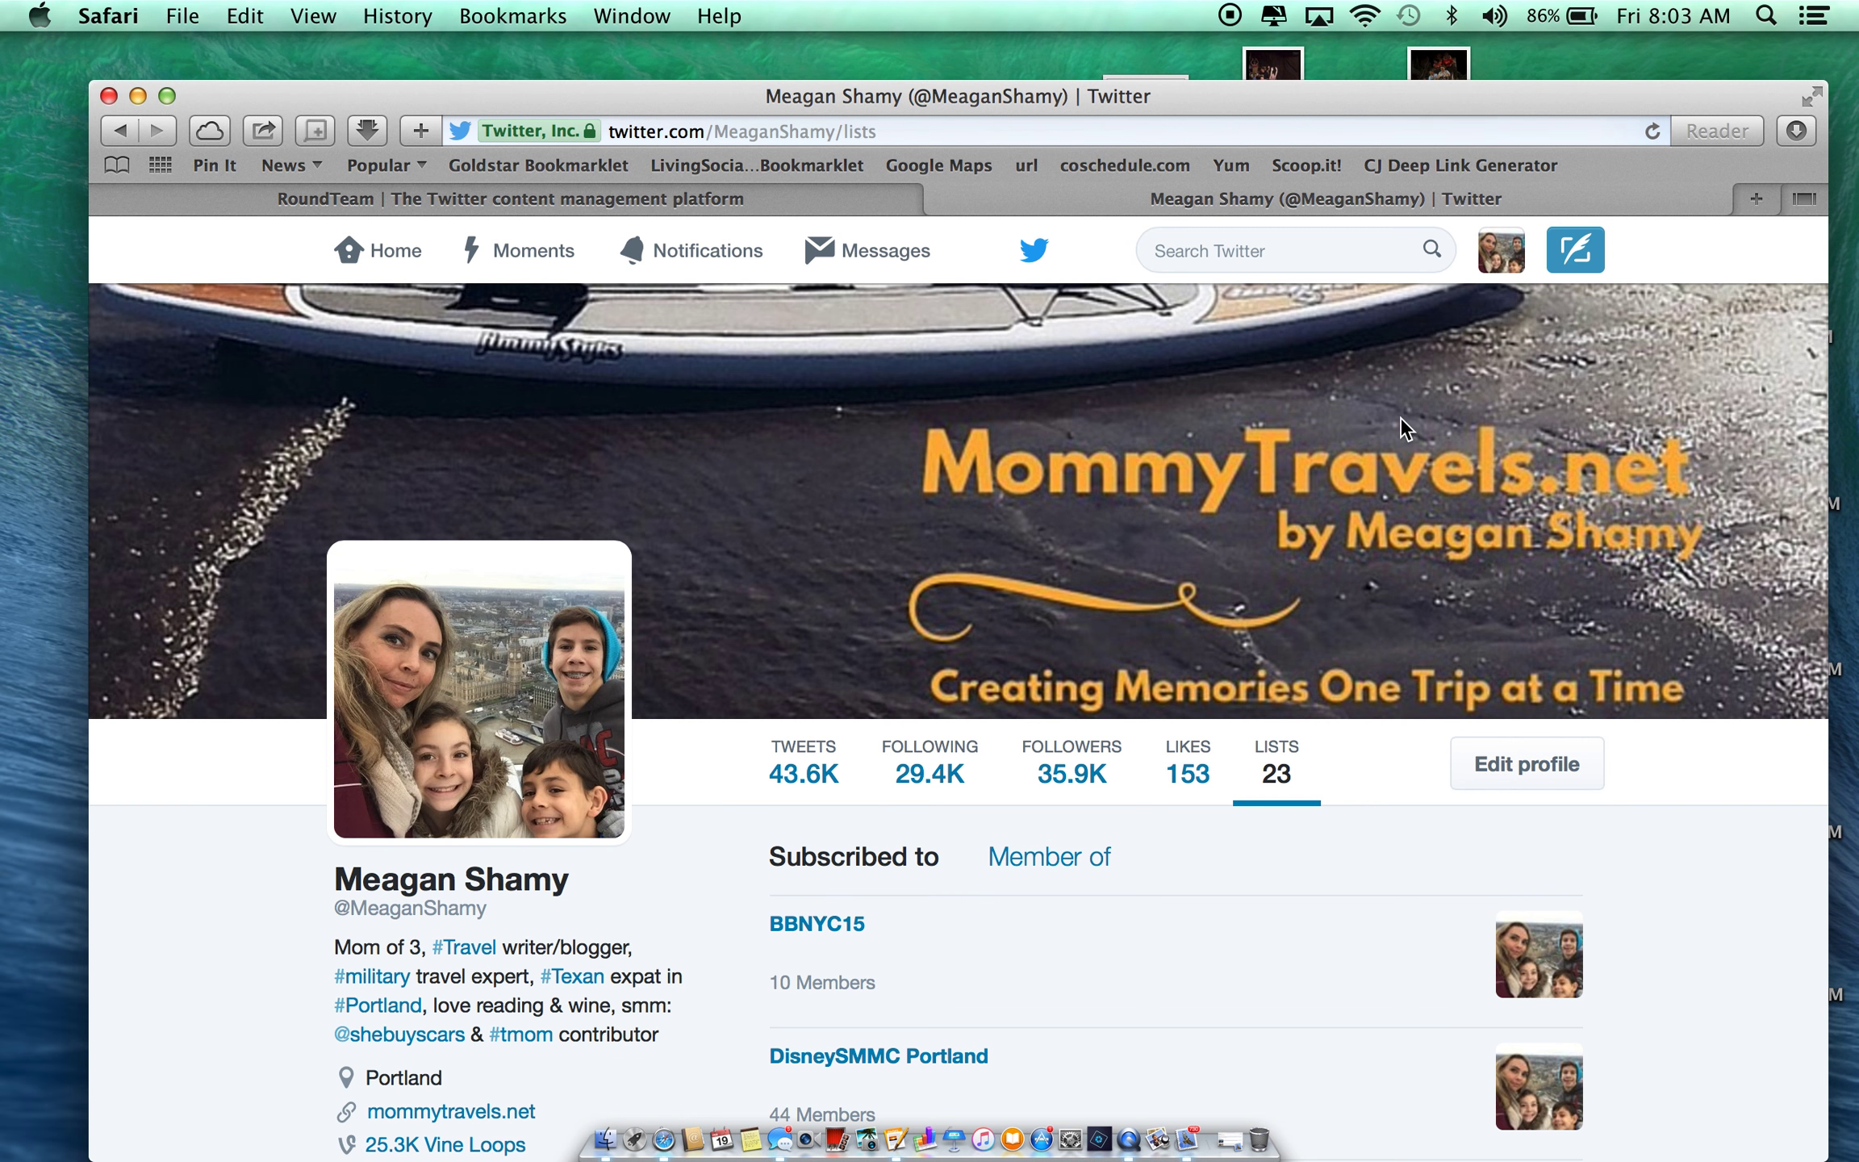
- Open the TravelingMoms list, then return to the RoundTeam dashboard
scroll(1140, 901, "down", 5)
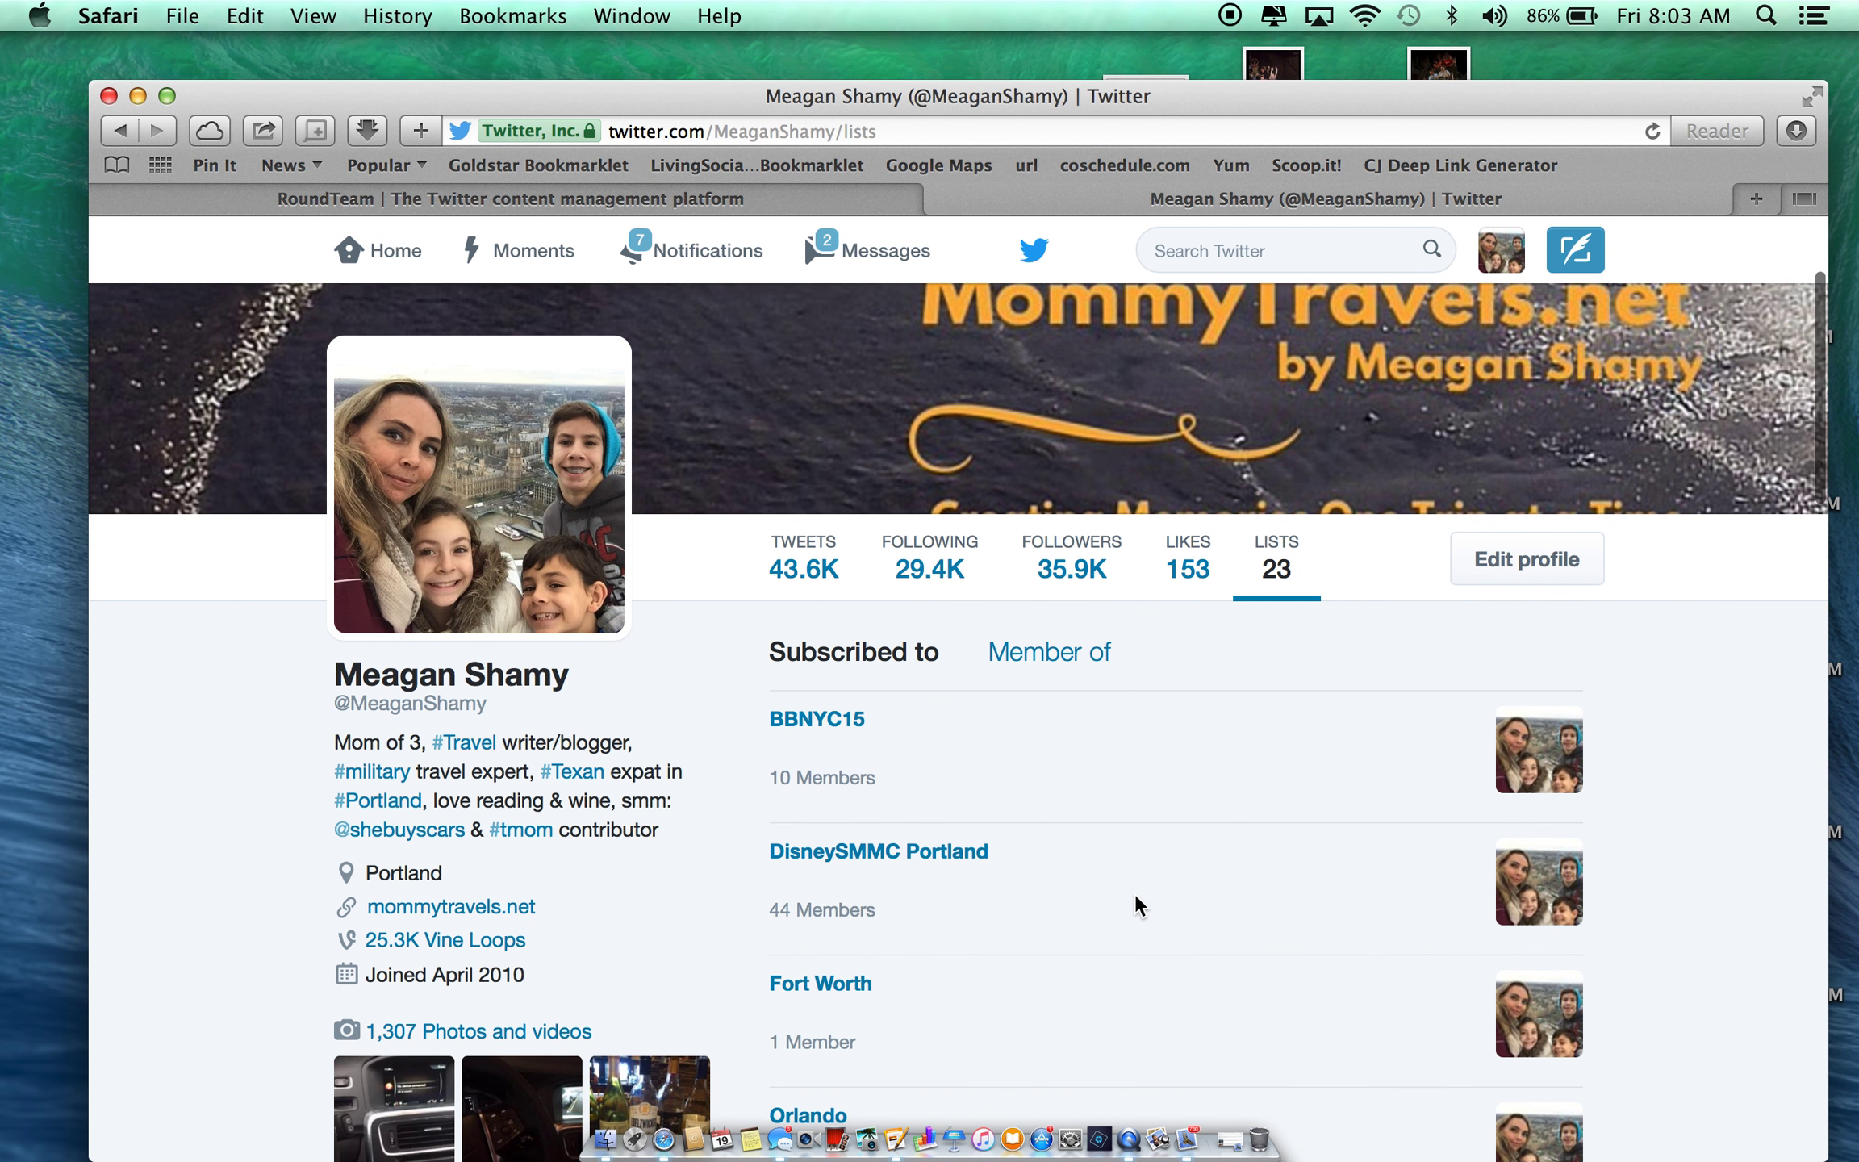
scroll(1097, 739, "down", 3)
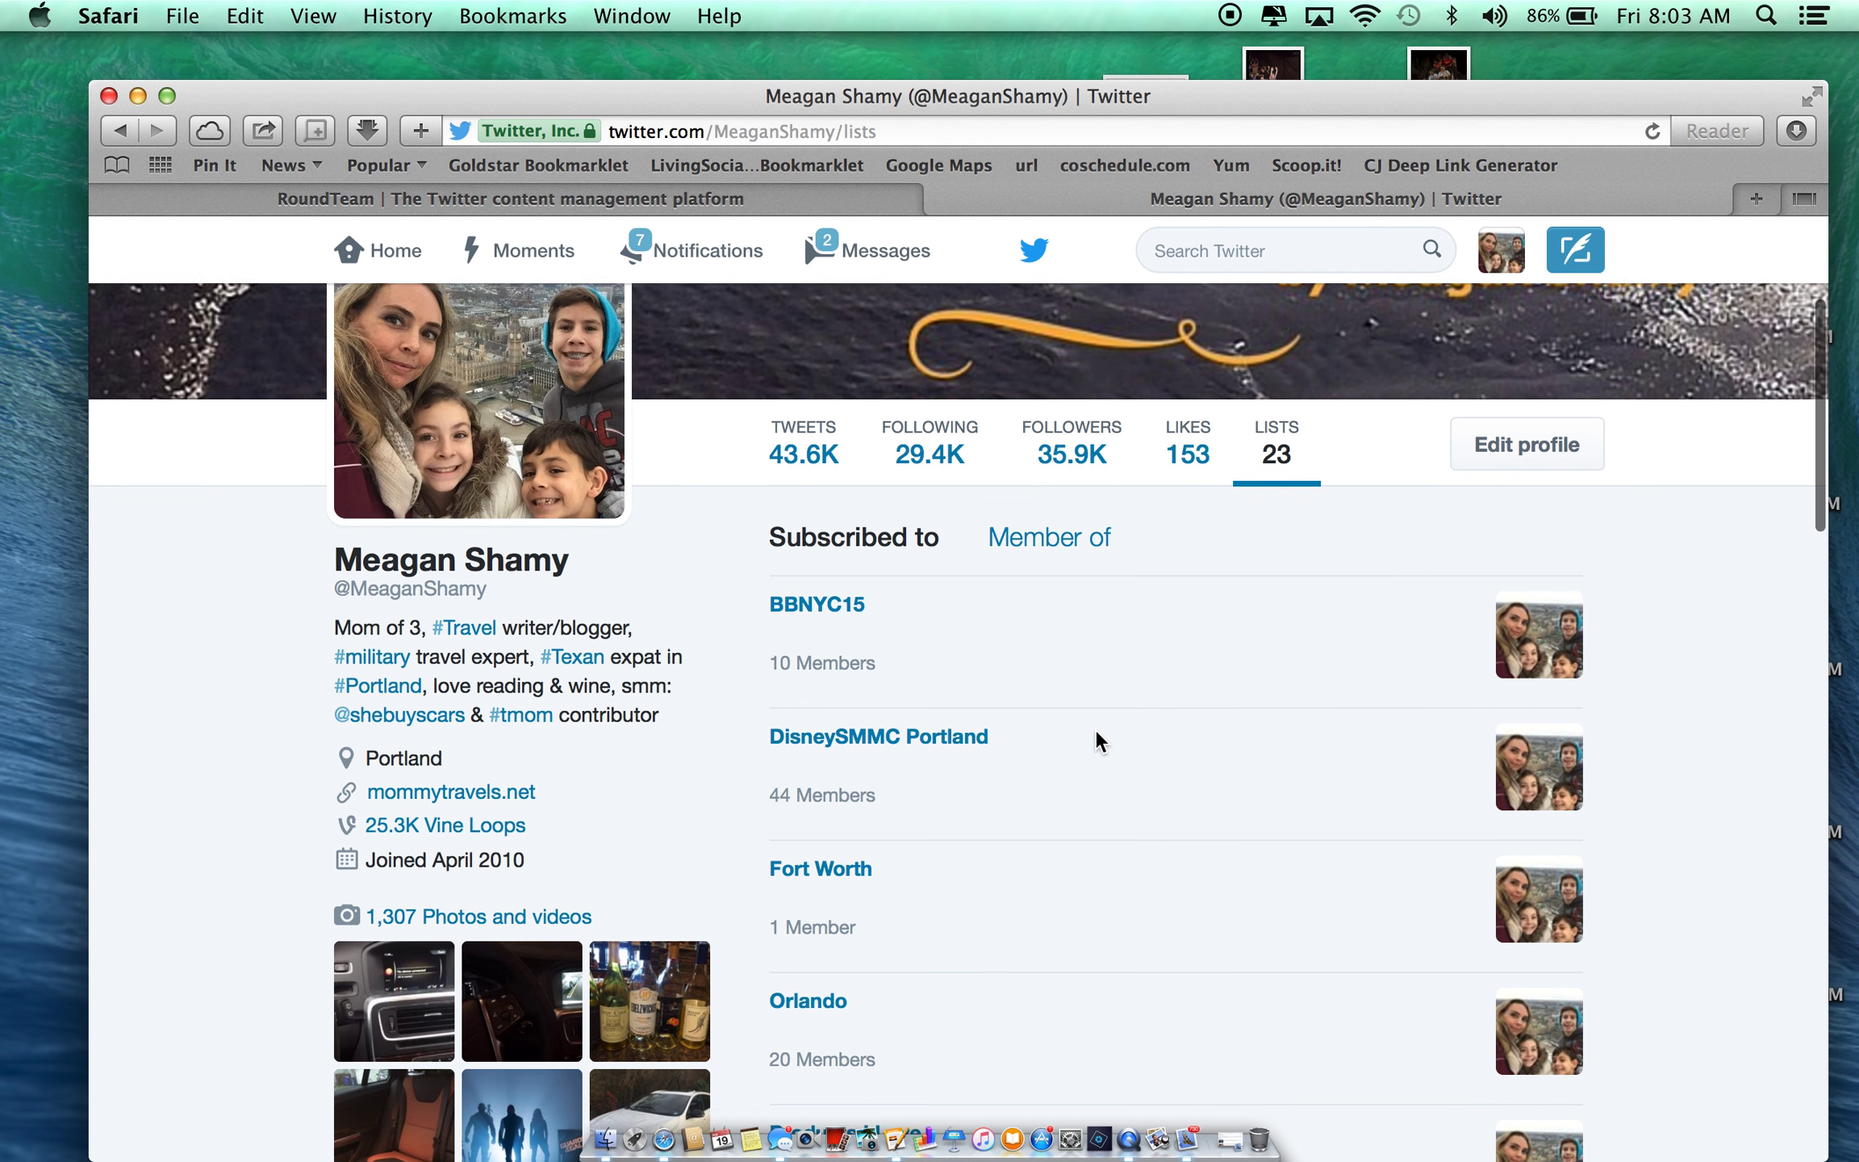
scroll(1098, 739, "down", 2)
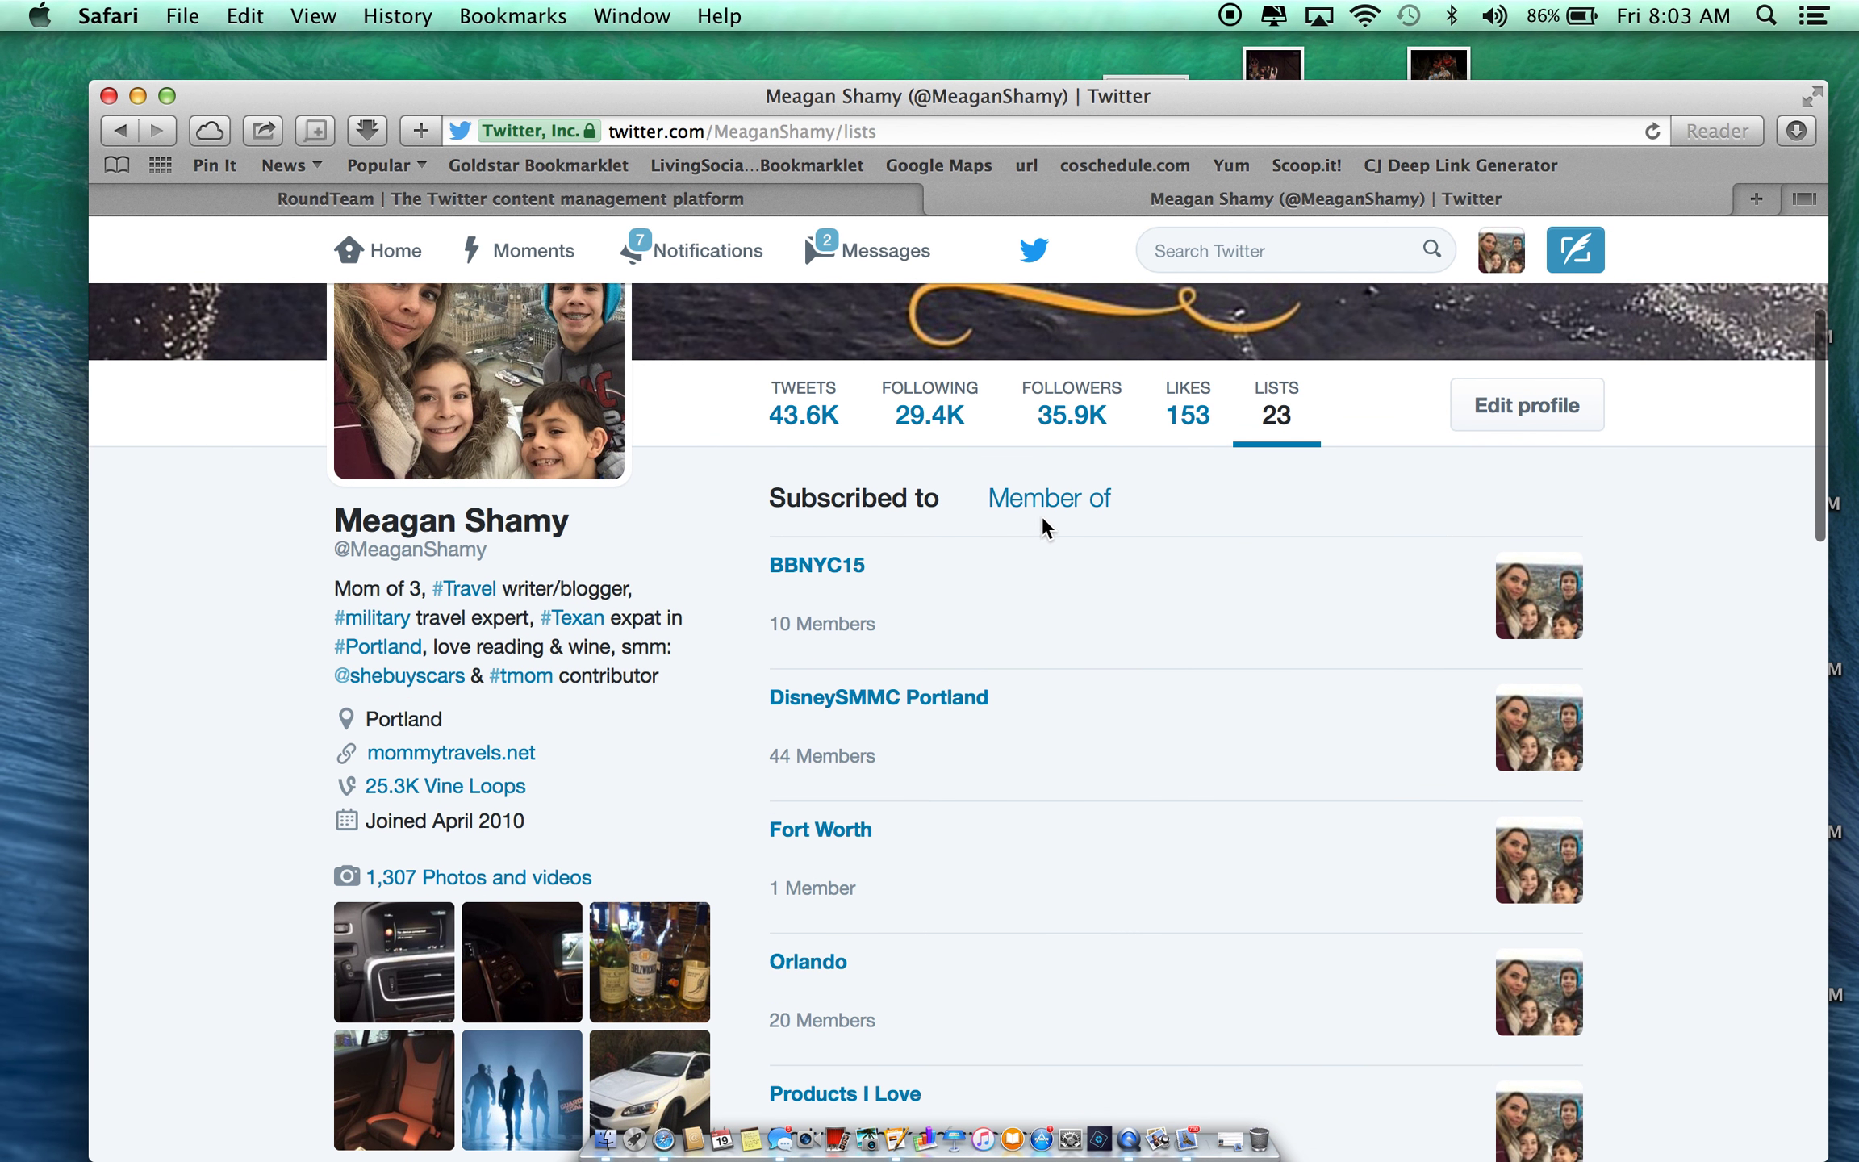
scroll(1081, 806, "down", 10)
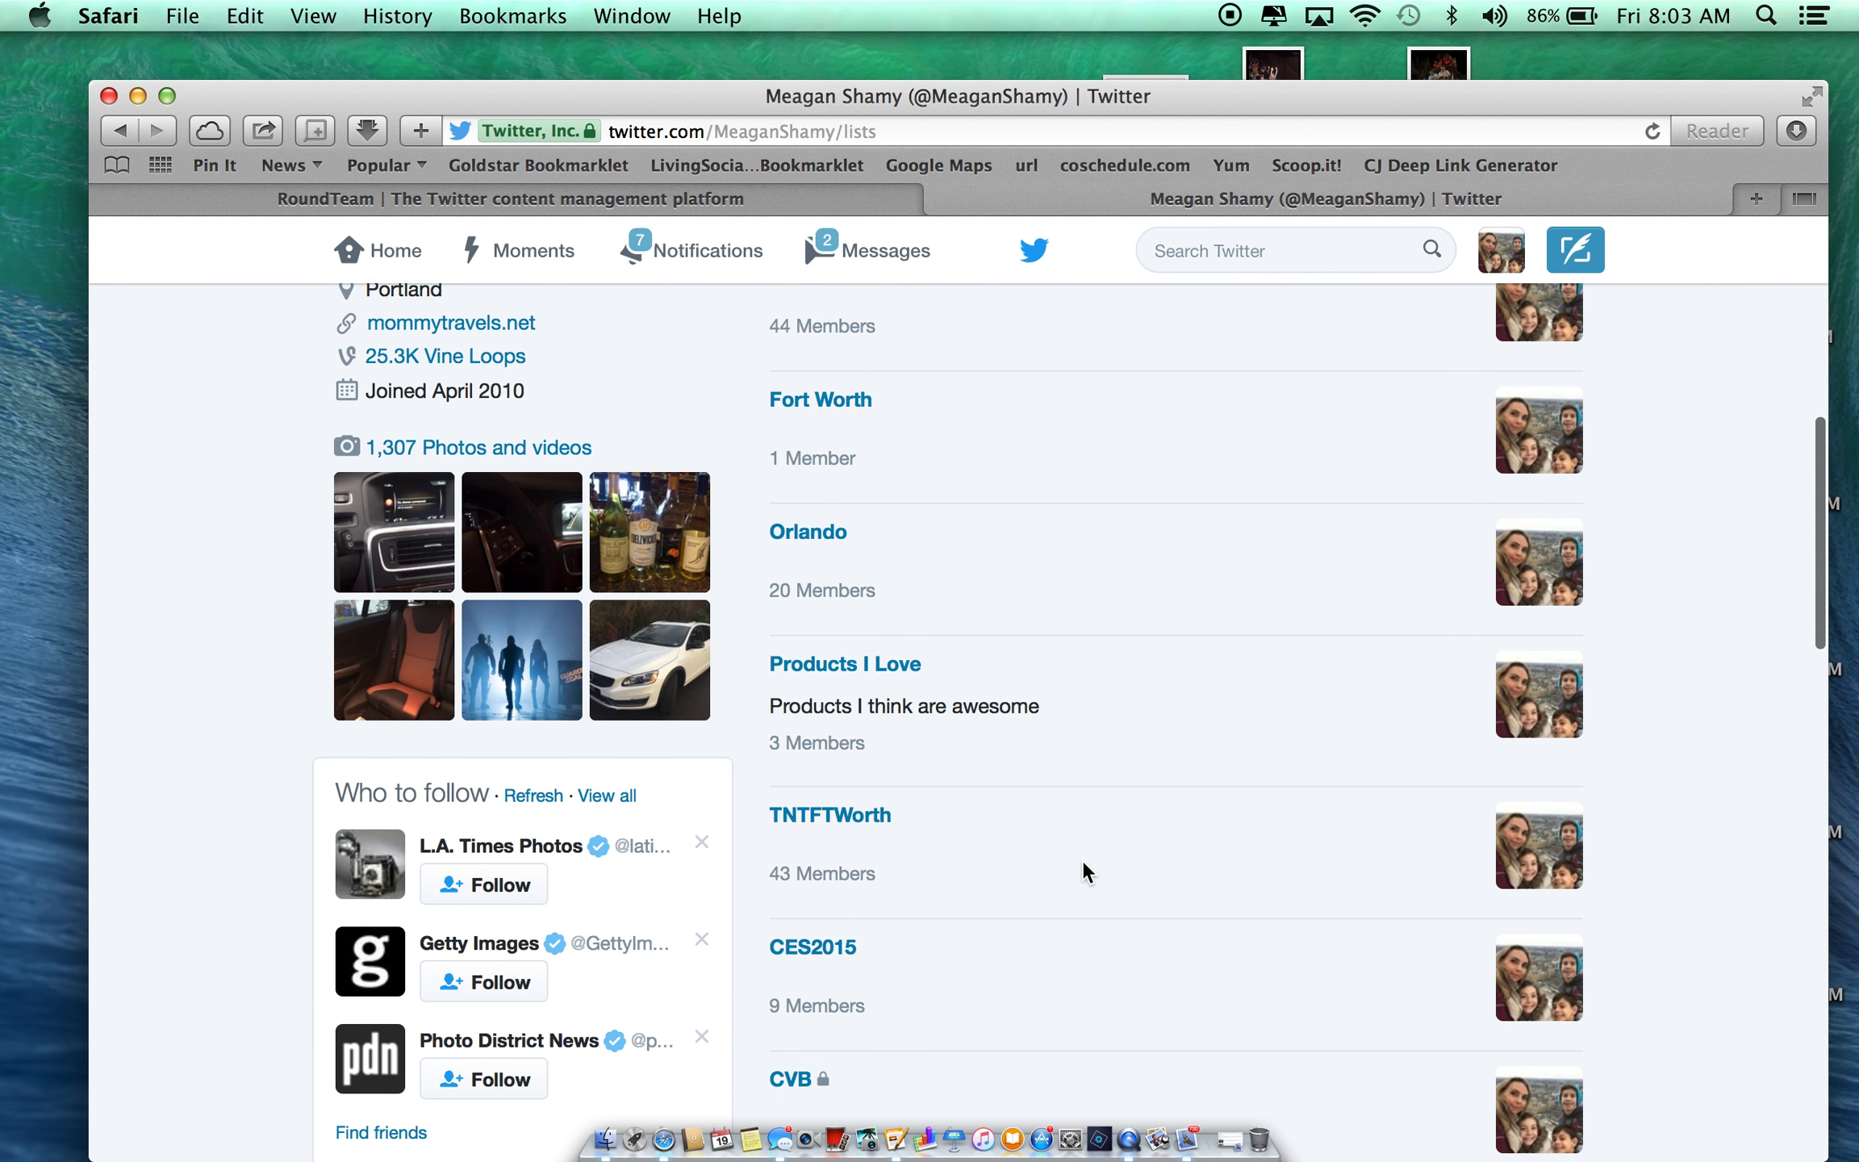
scroll(1085, 871, "down", 18)
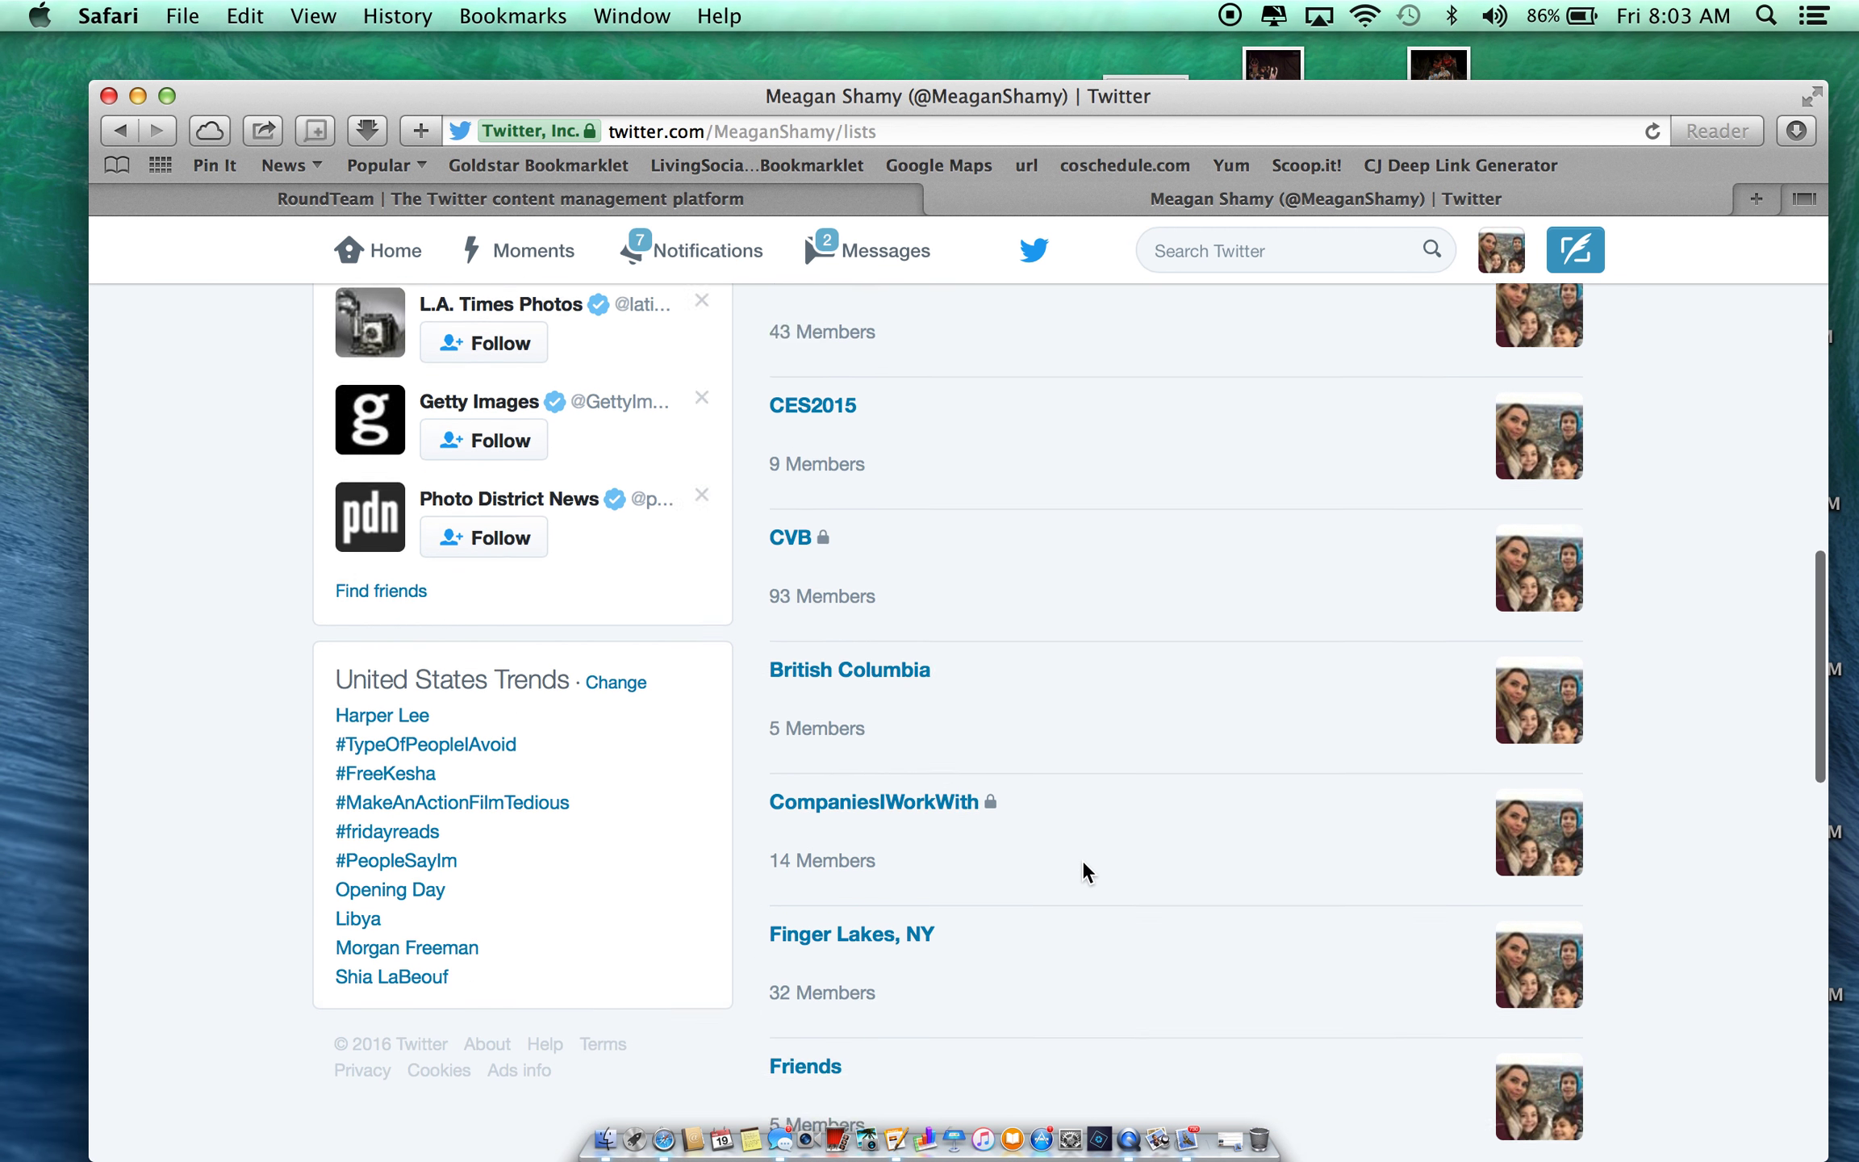
scroll(1085, 871, "down", 19)
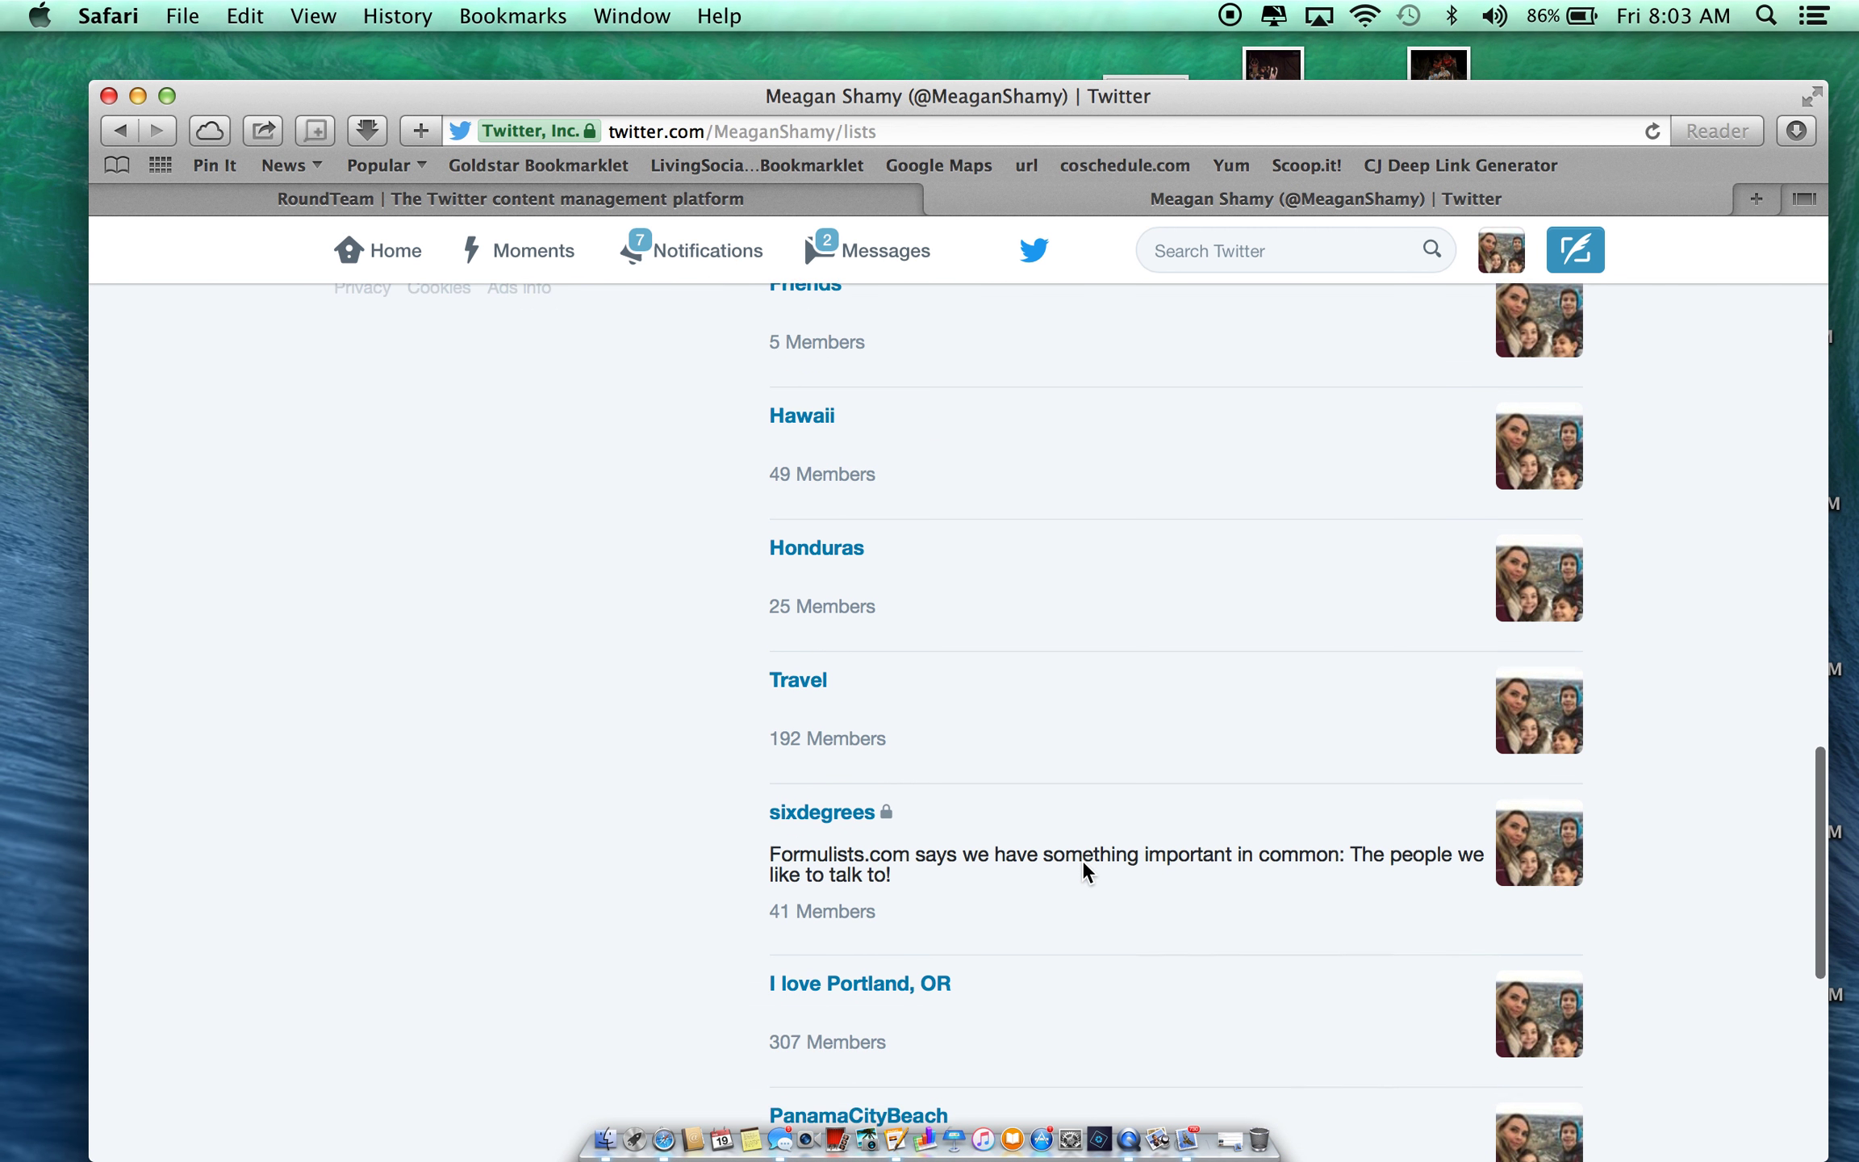
scroll(1085, 871, "down", 15)
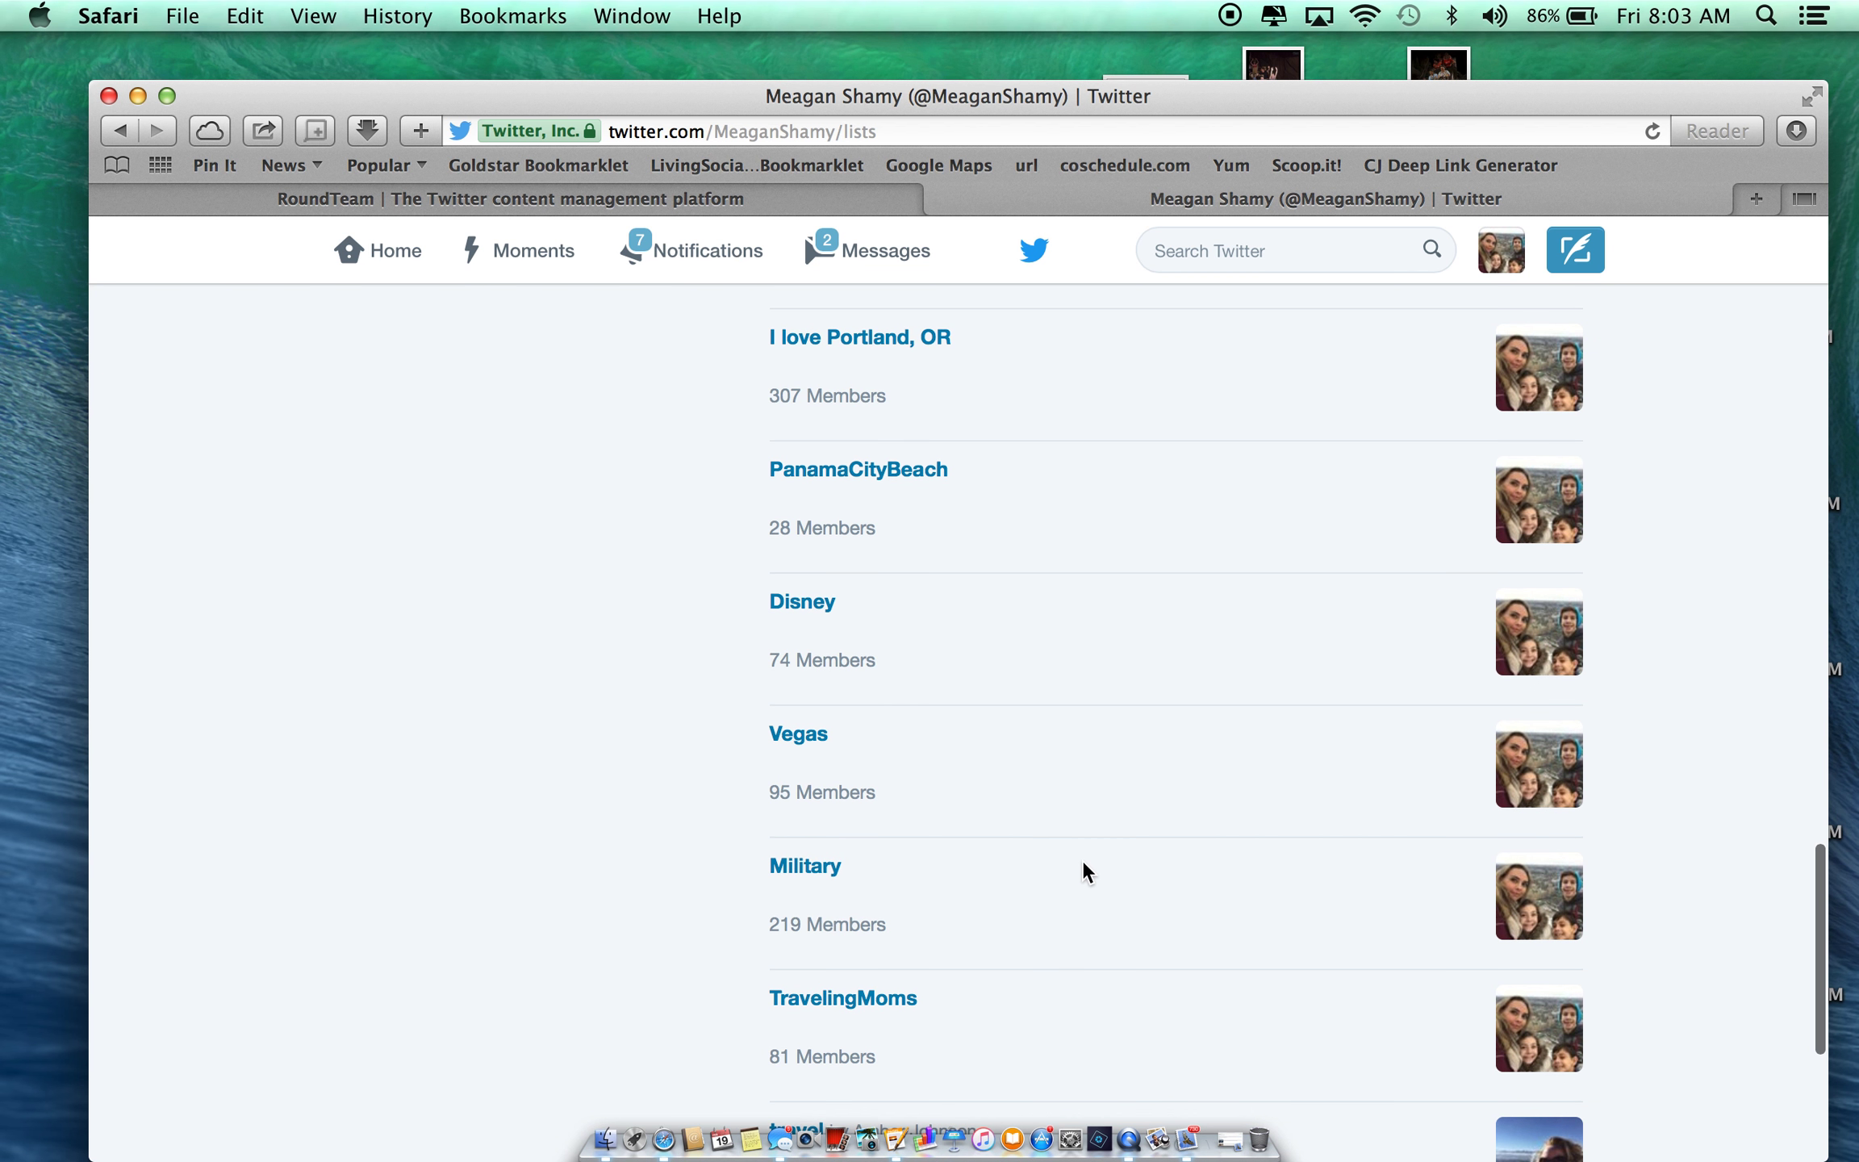
scroll(1085, 872, "down", 2)
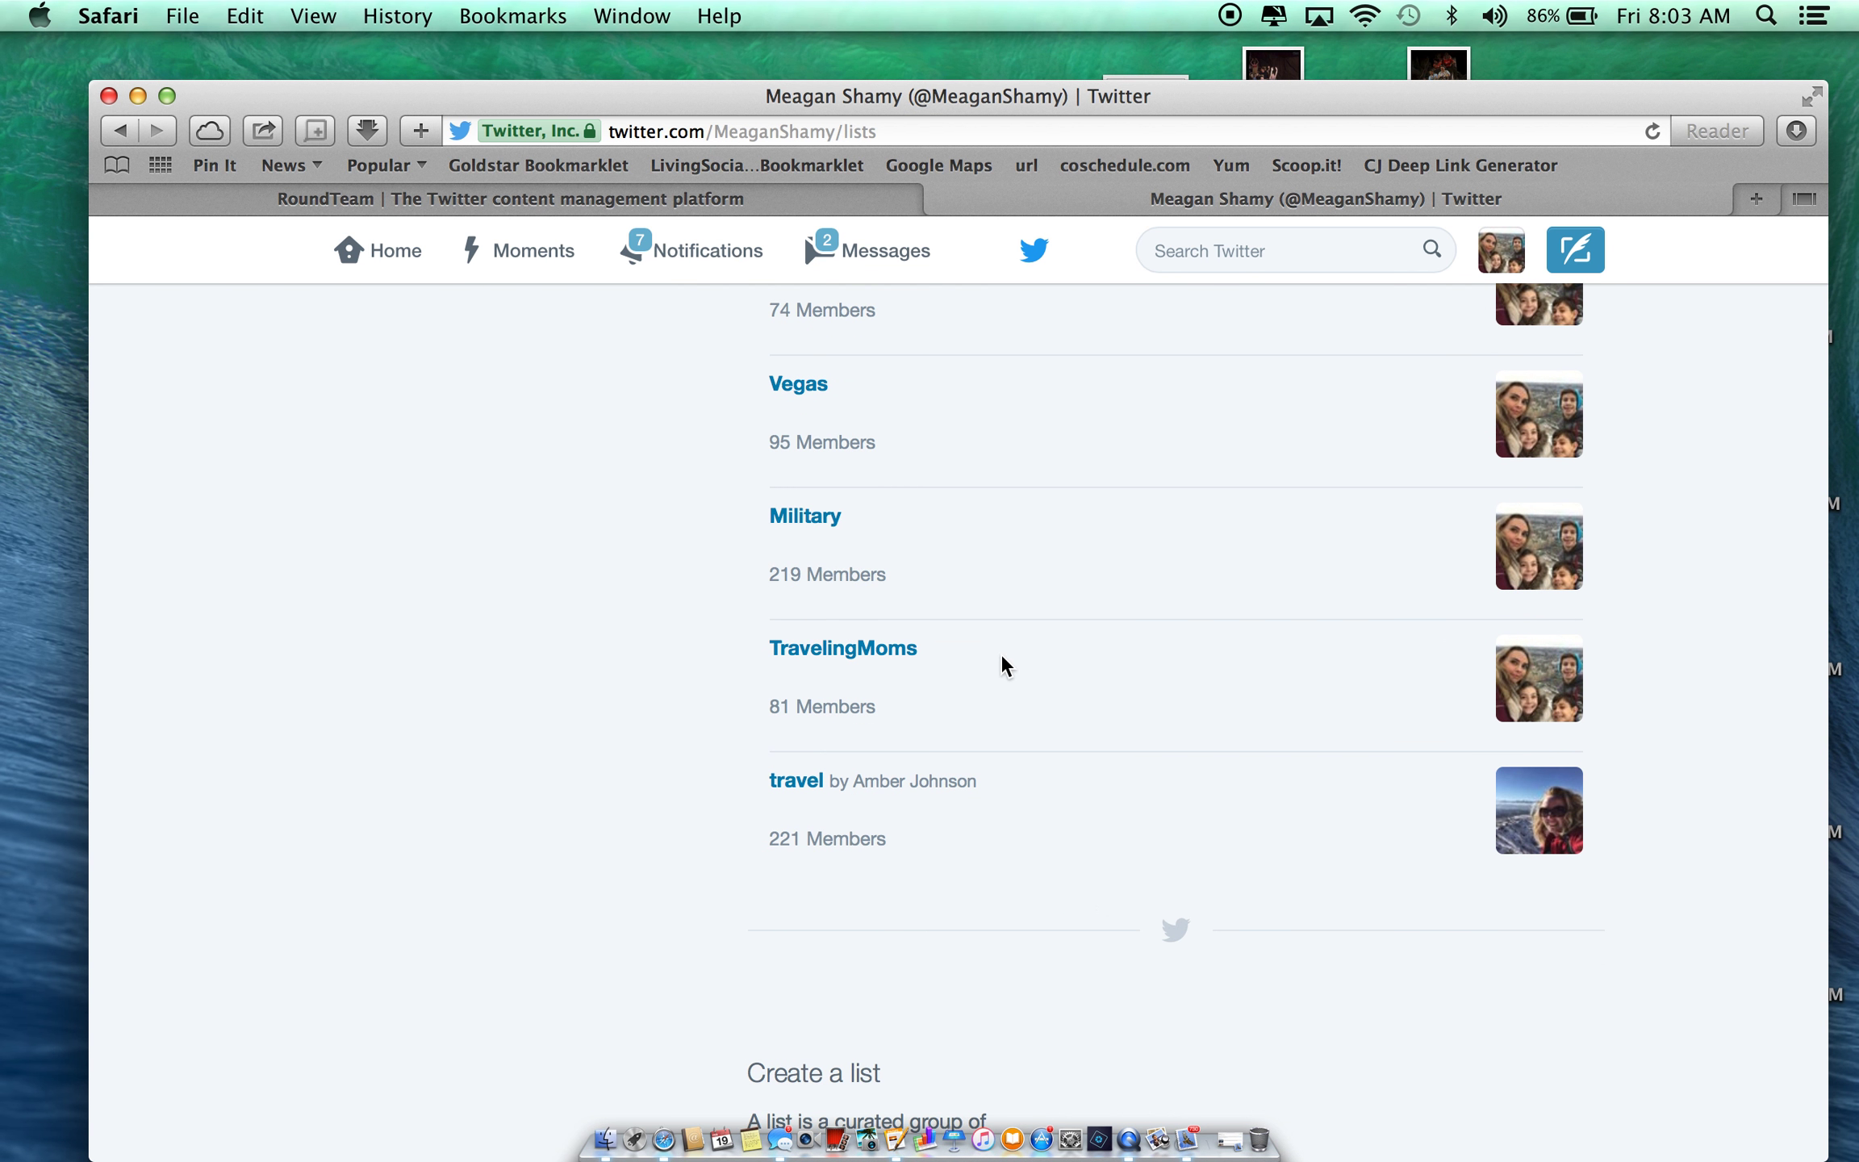
left_click(883, 650)
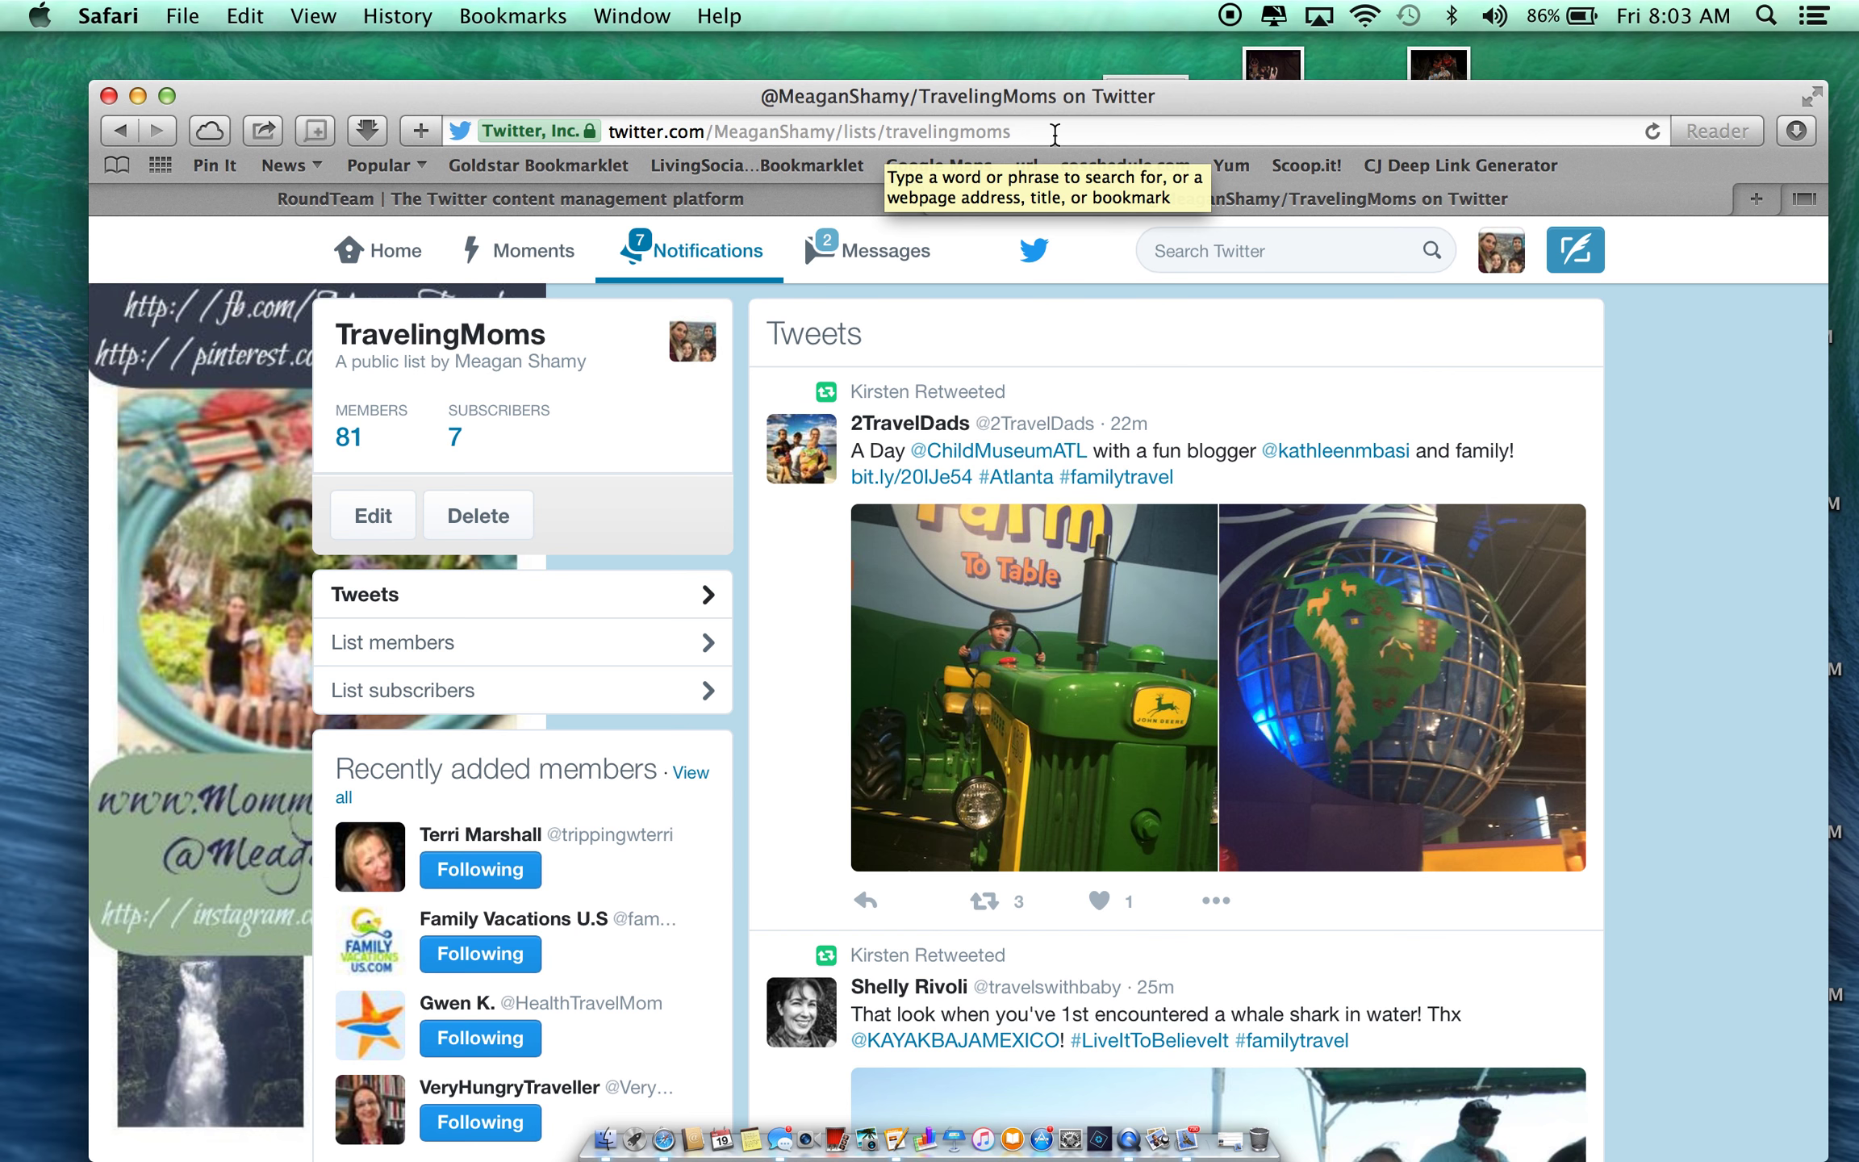
left_click(759, 201)
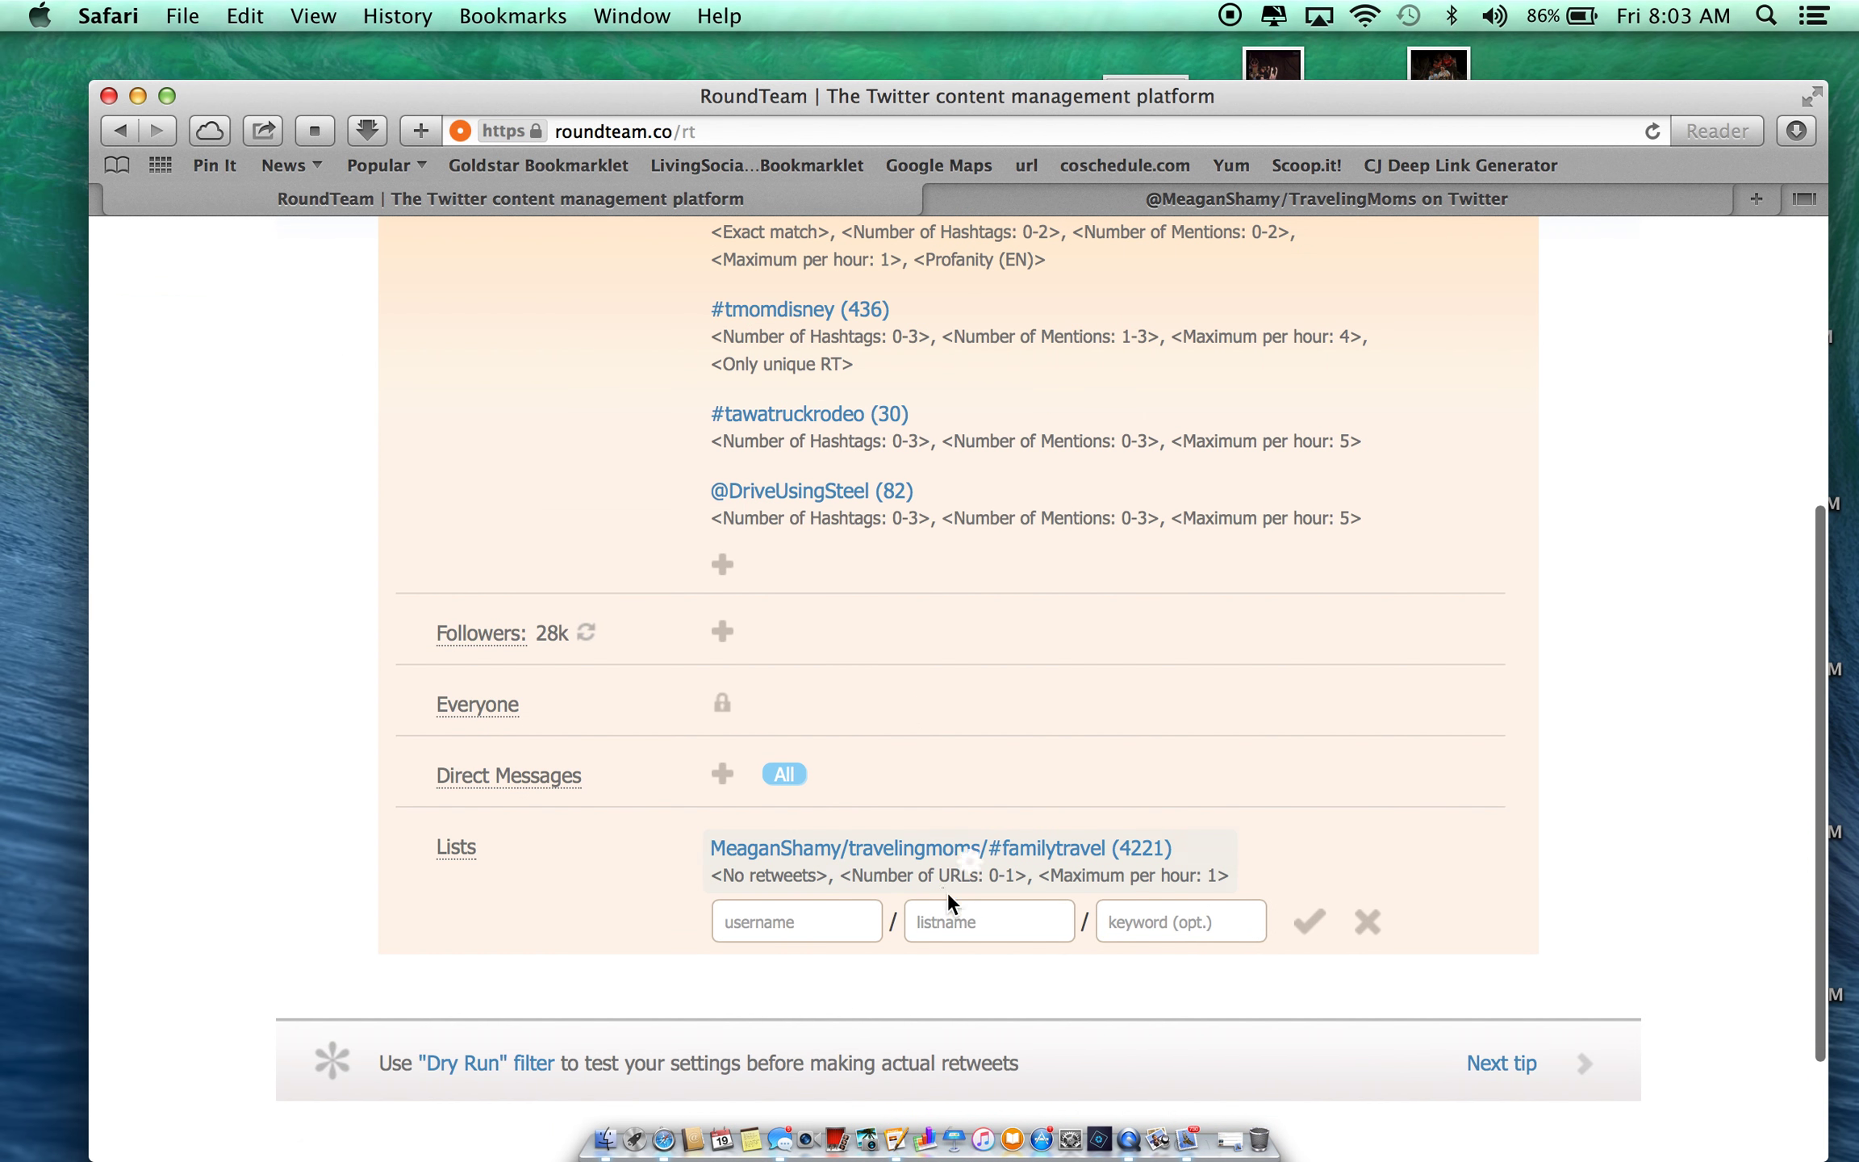
- Enter the account username and list name travelingmoms, copied from the Twitter list URL
left_click(822, 934)
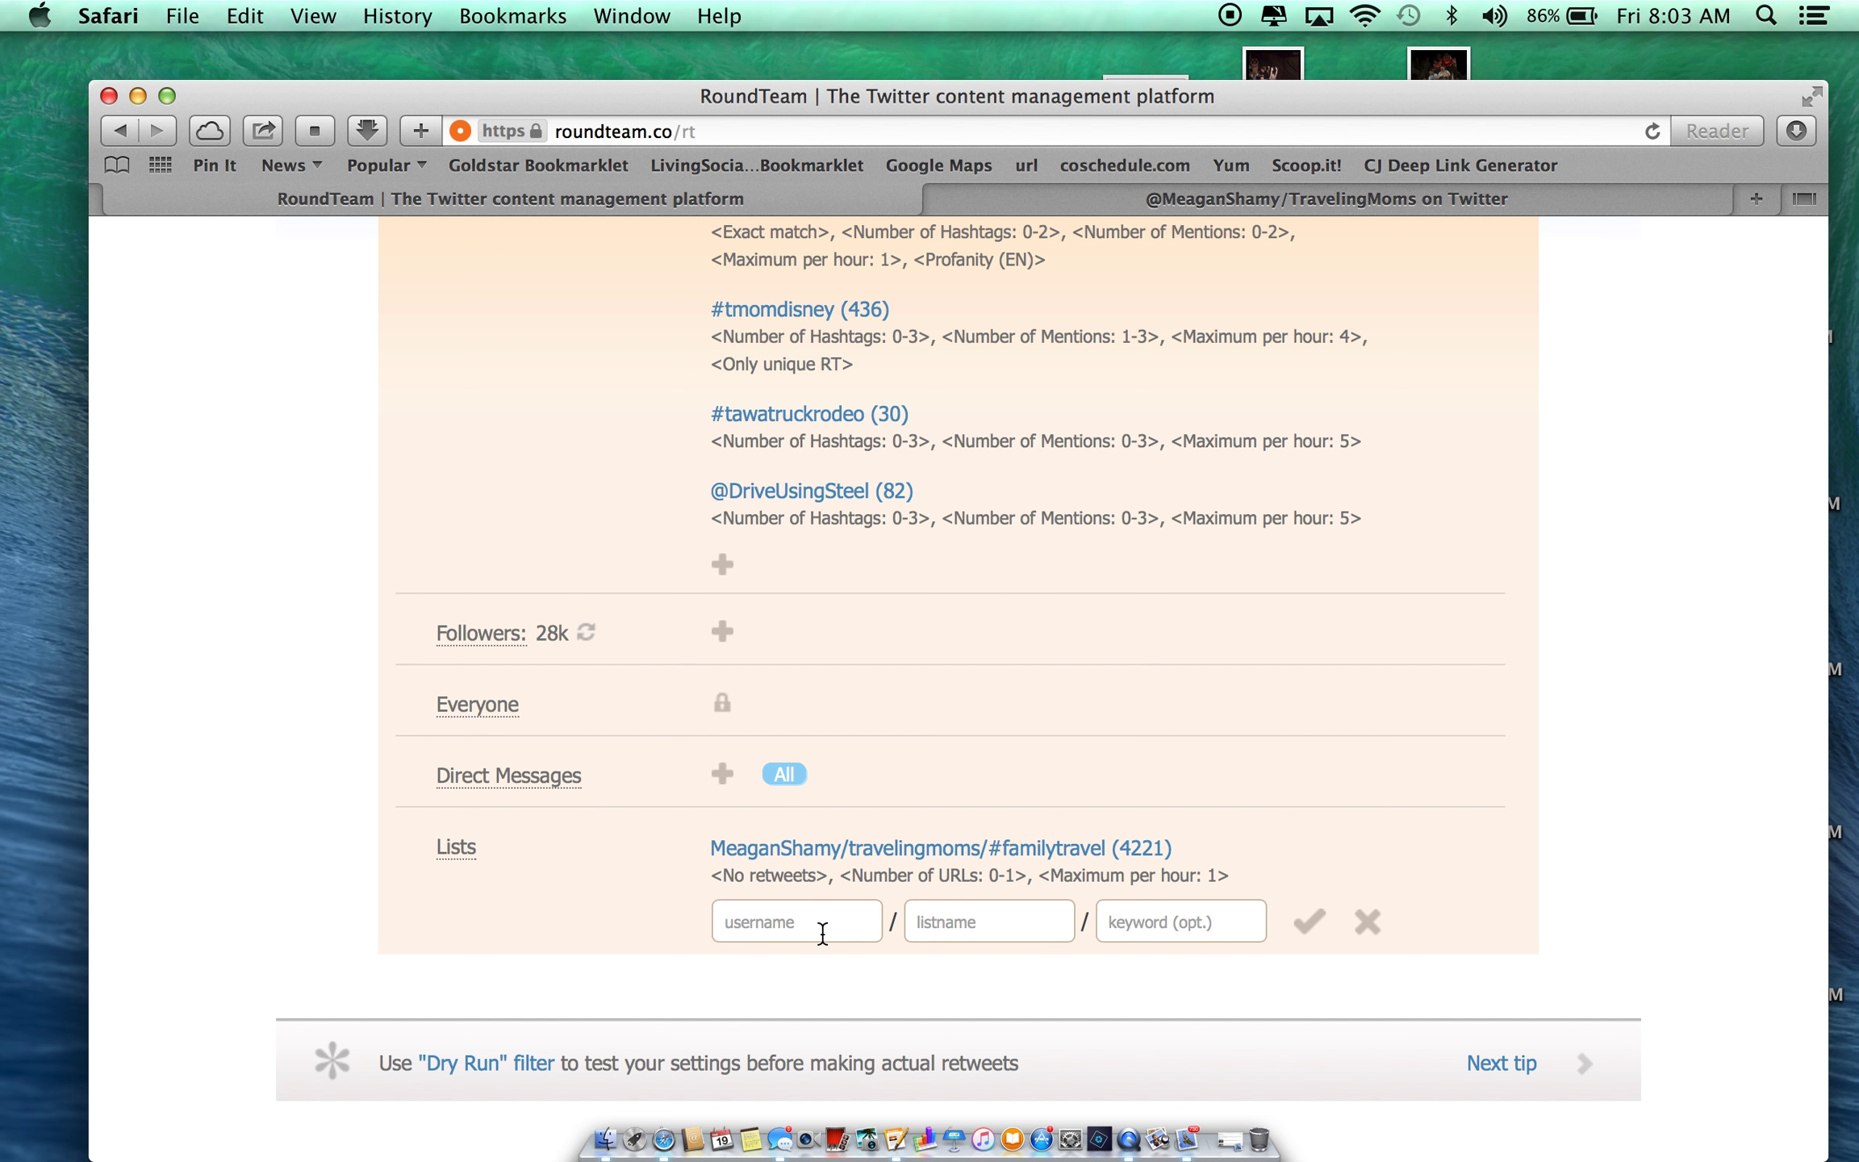
type("MeaganShamy")
key("Tab")
left_click(1487, 202)
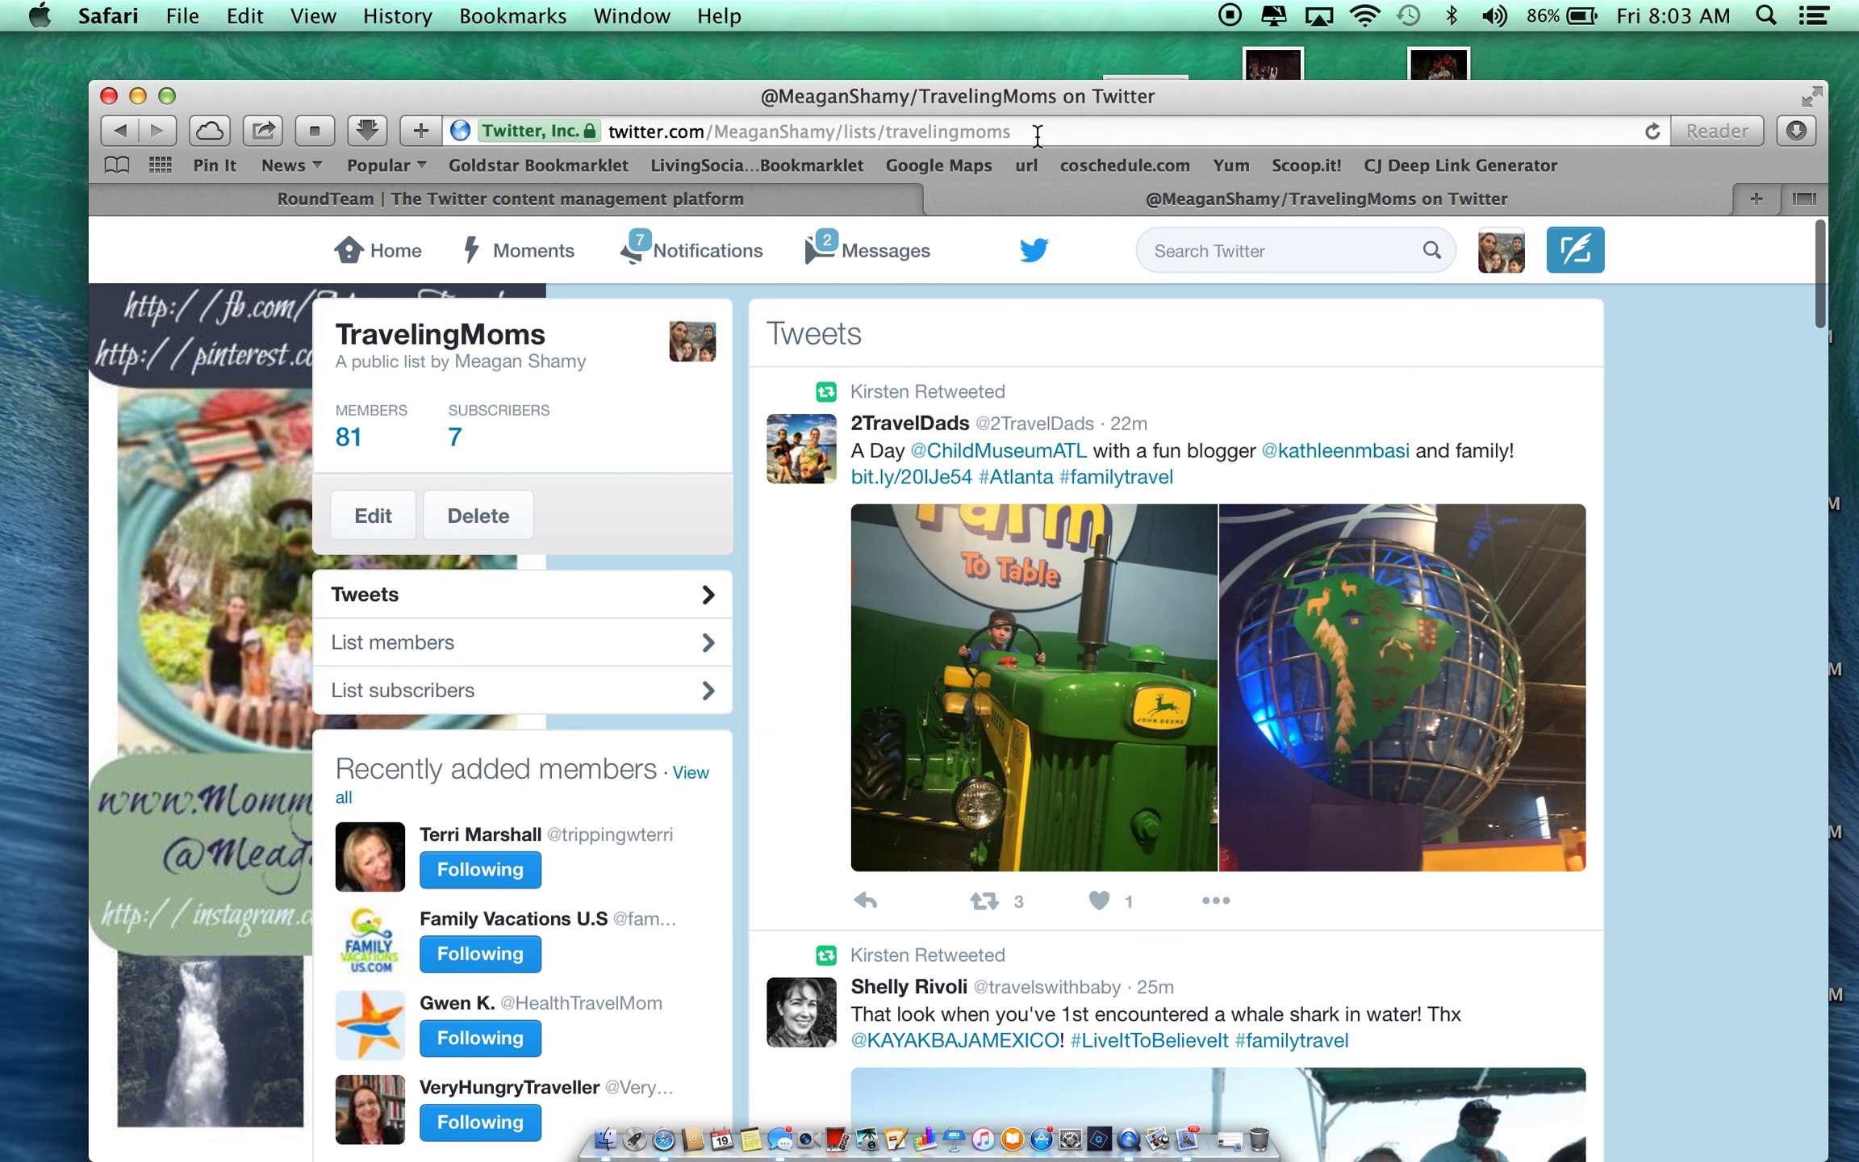
left_click_drag(1037, 133, 885, 129)
key("super+c")
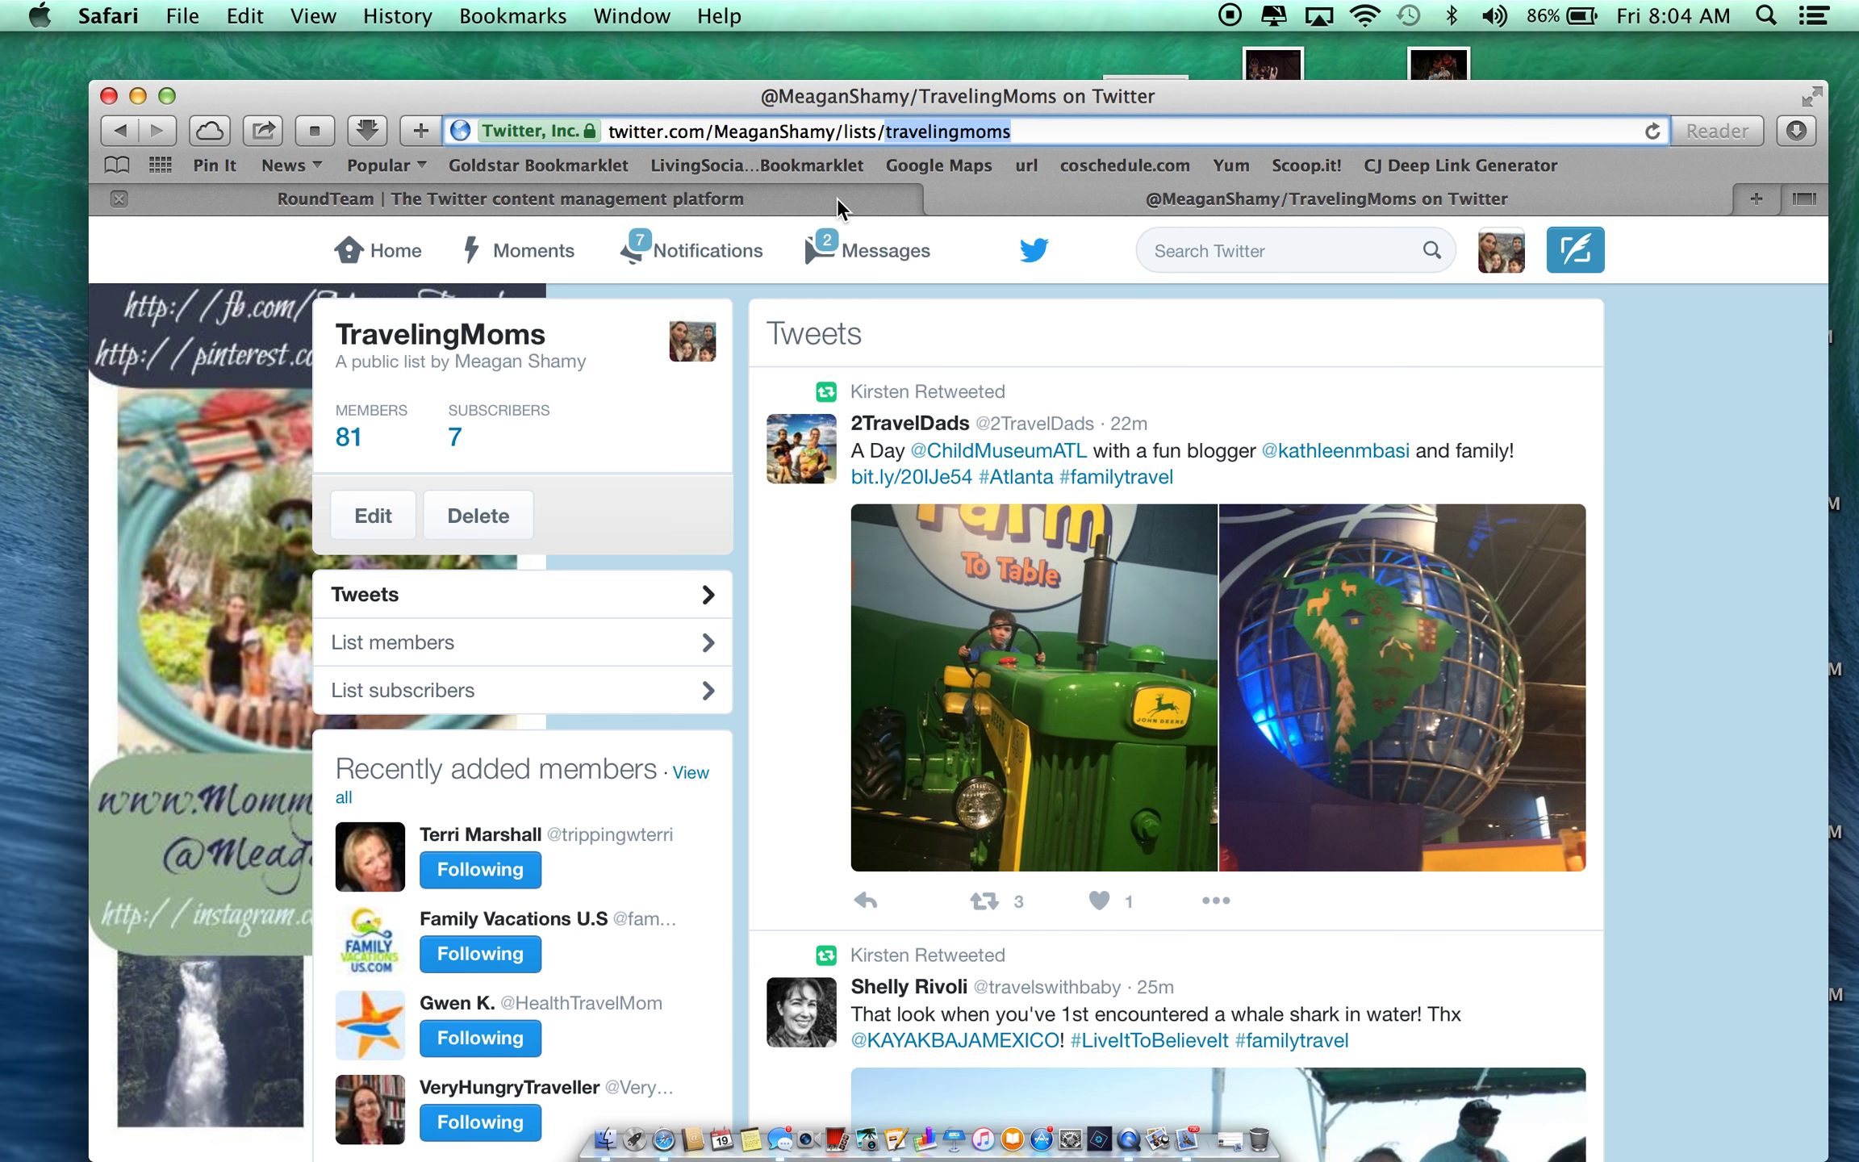
left_click(653, 199)
left_click(1009, 915)
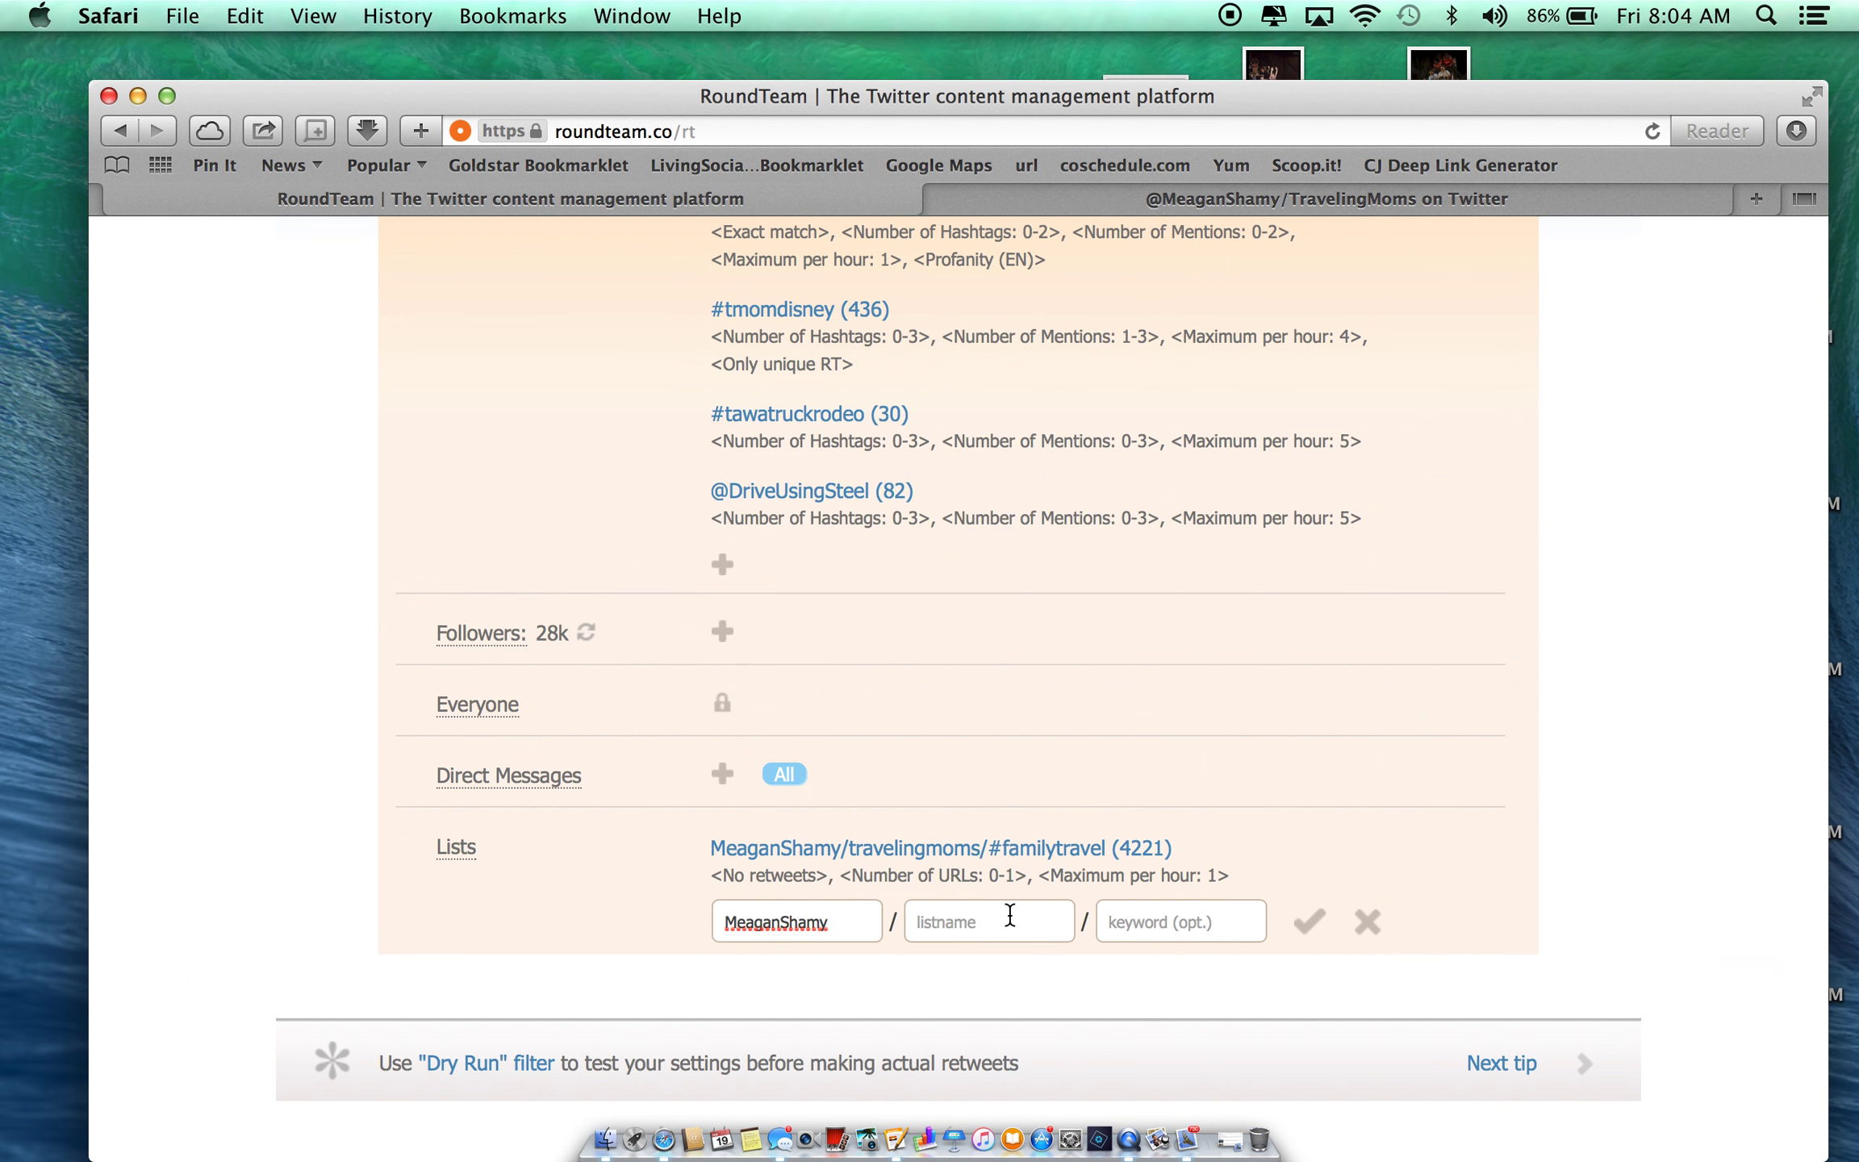
key("super+v")
- Add the keyword #tmom, save the list rule, and open its settings
type("#")
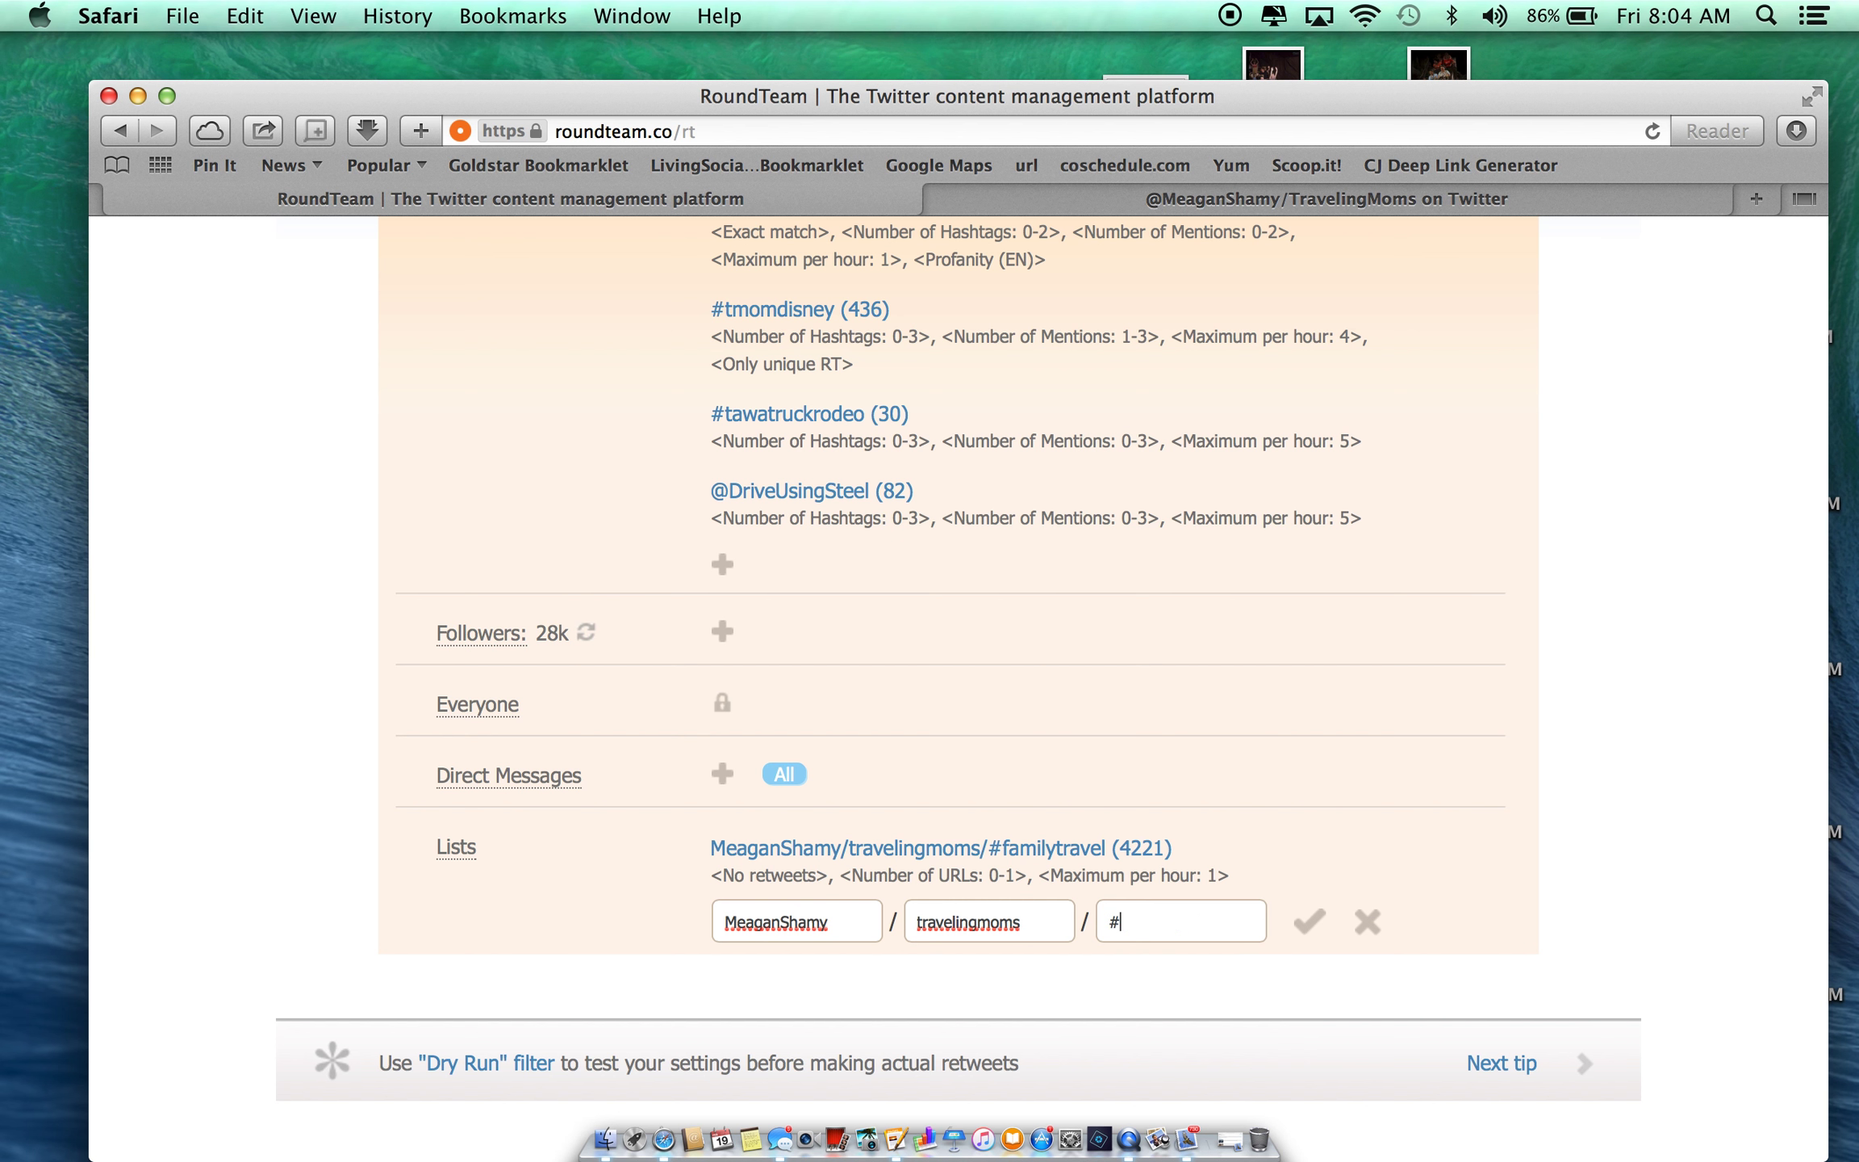
type("tmom")
left_click(1308, 924)
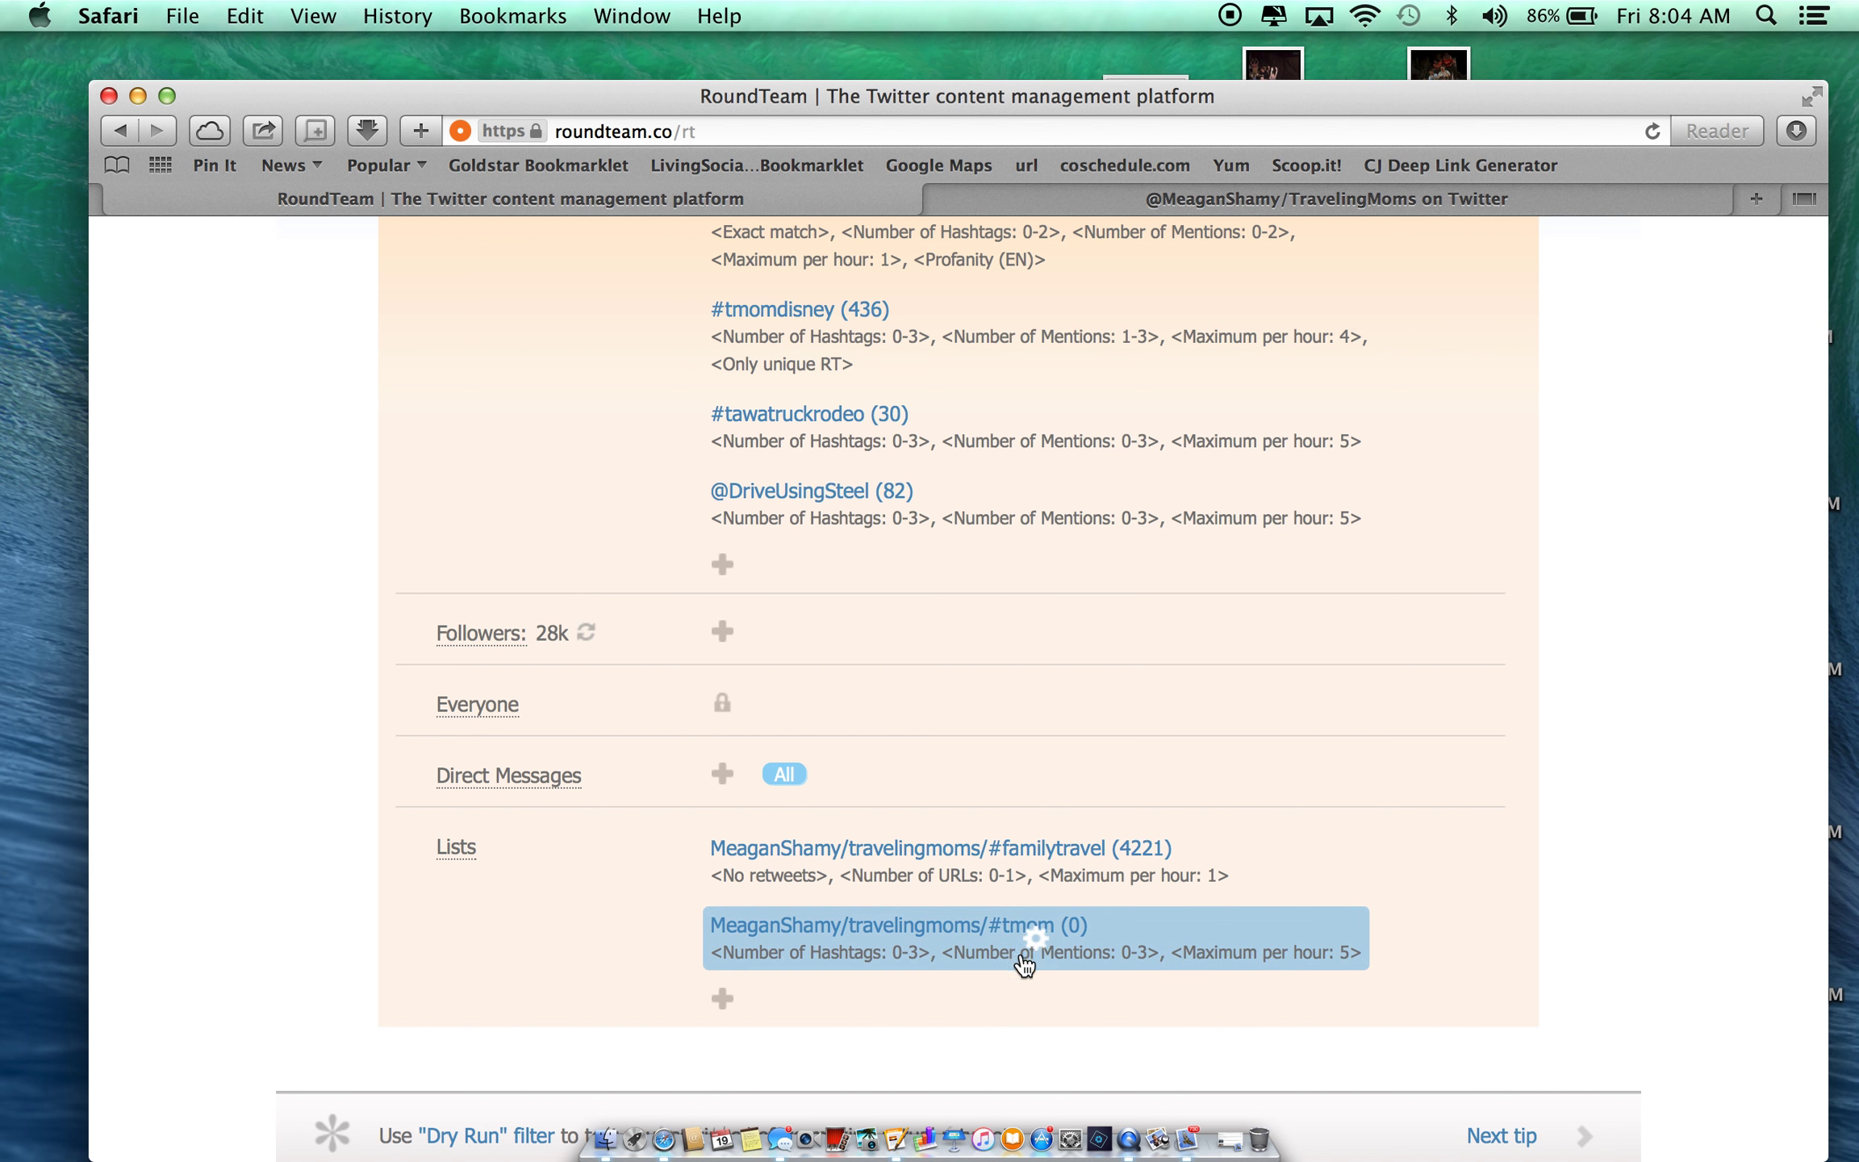
mouse_move(1037, 948)
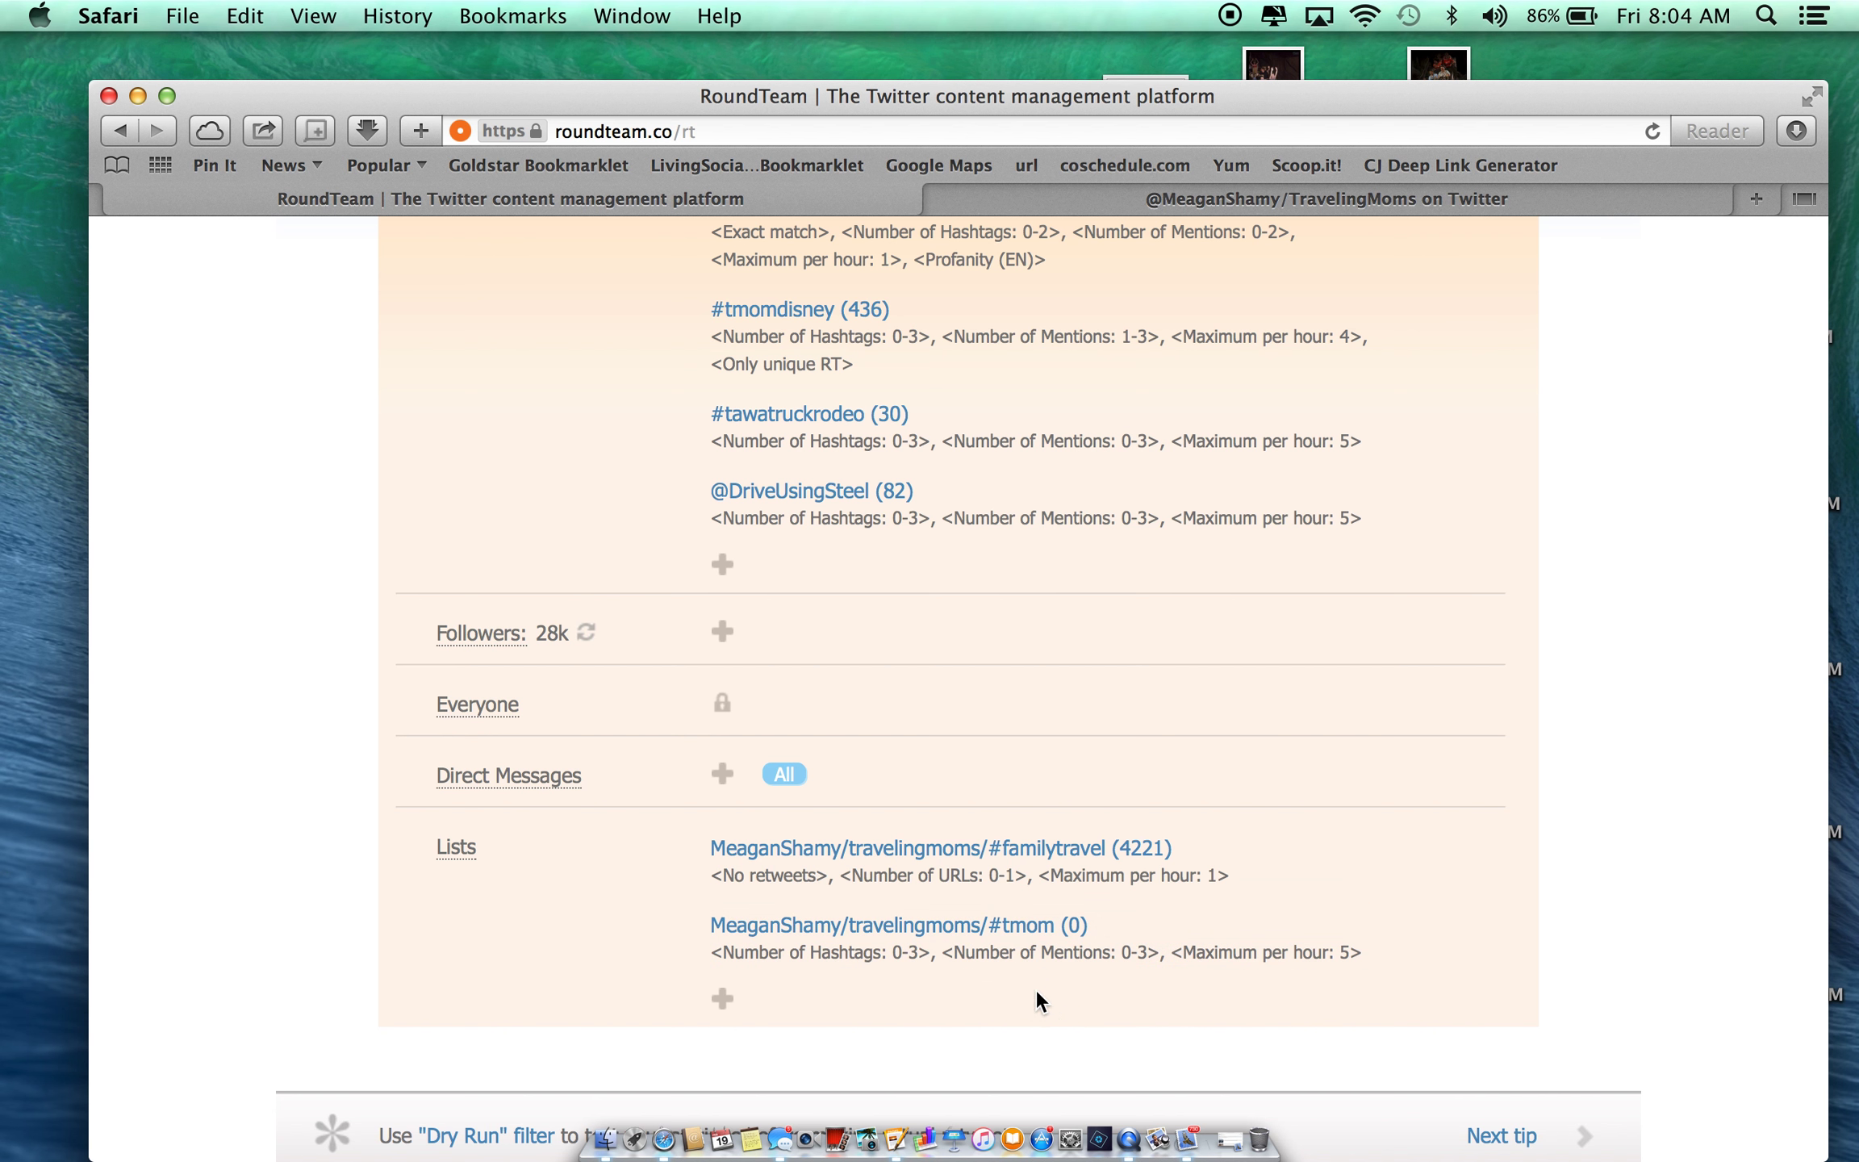
left_click(1036, 940)
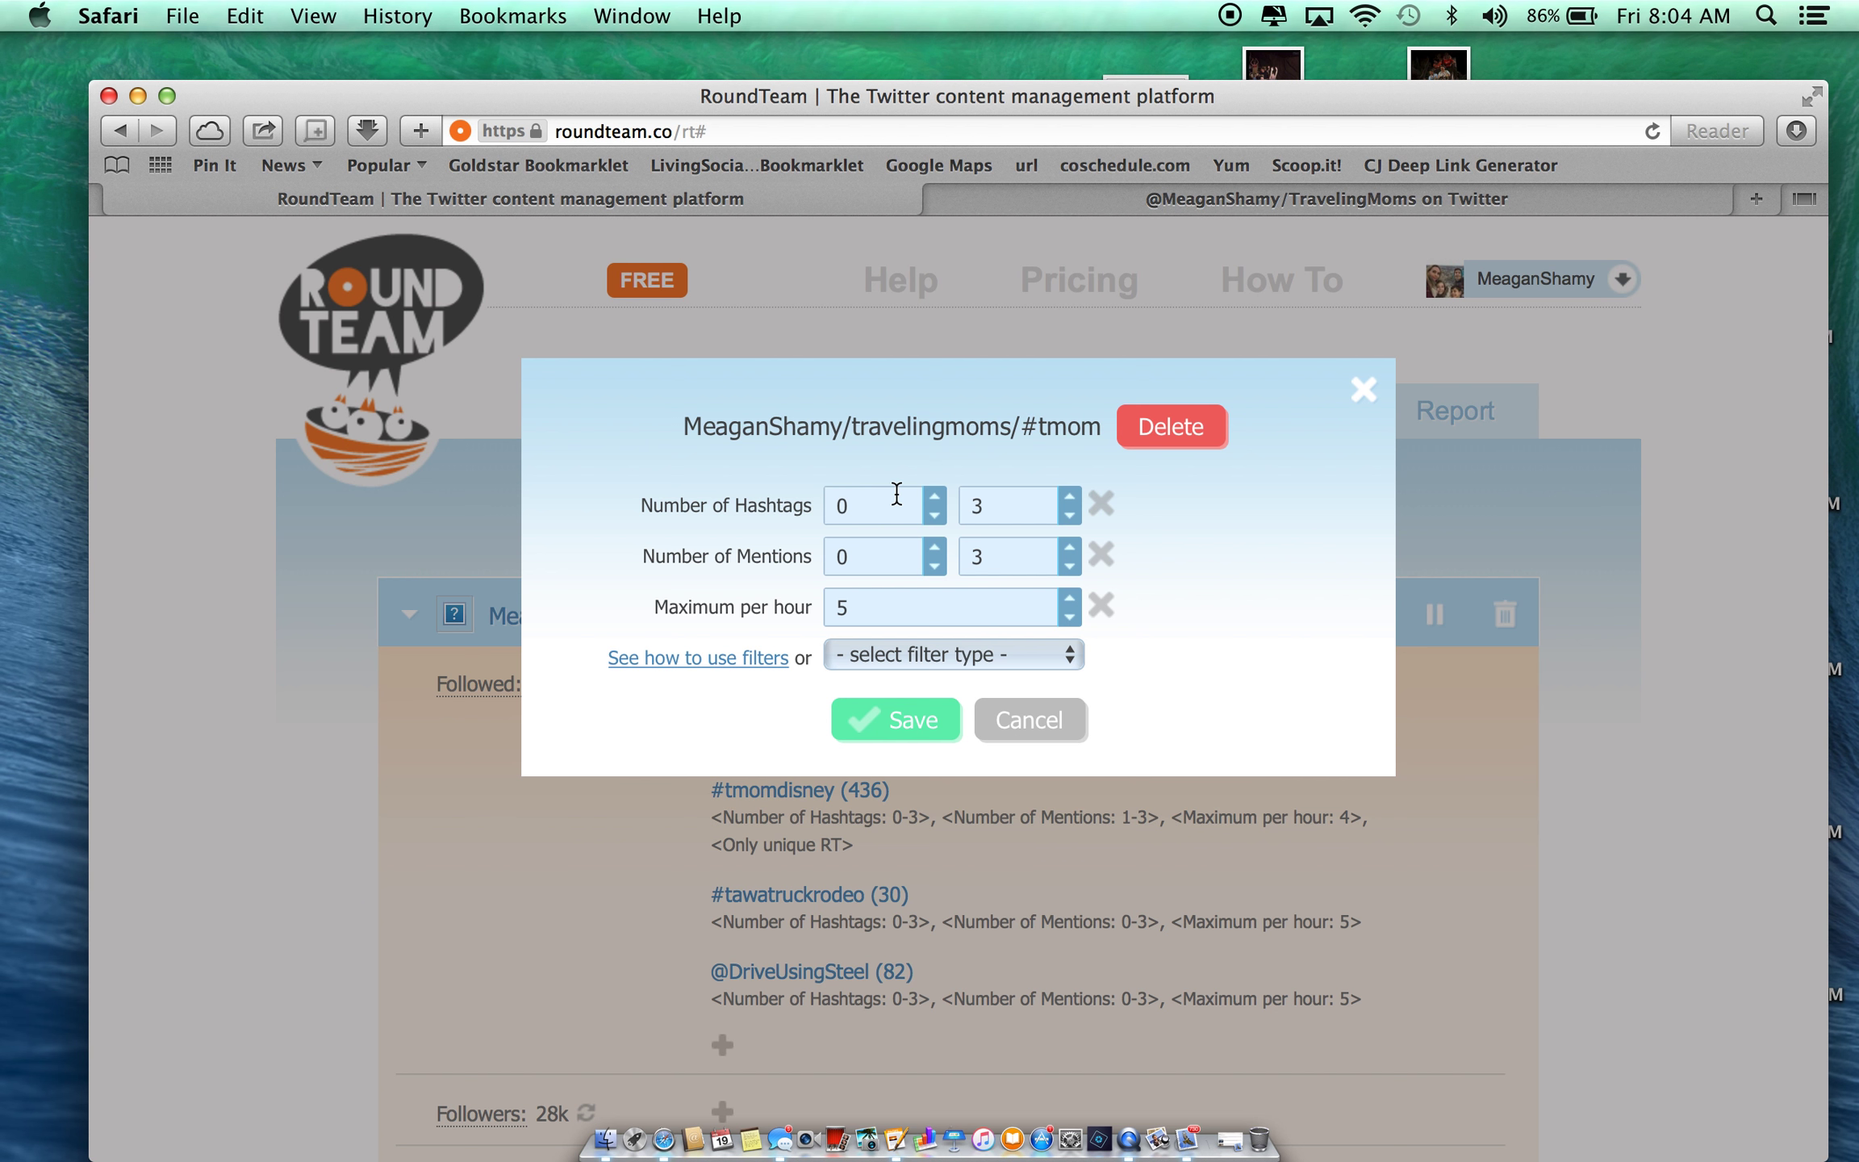
- Raise the hashtag maximum to 4 and lower the per-hour maximum to 2
left_click(1069, 495)
left_click(1071, 617)
left_click(1071, 617)
- Add the No retweets filter and save the #tmom rule settings
left_click(1075, 657)
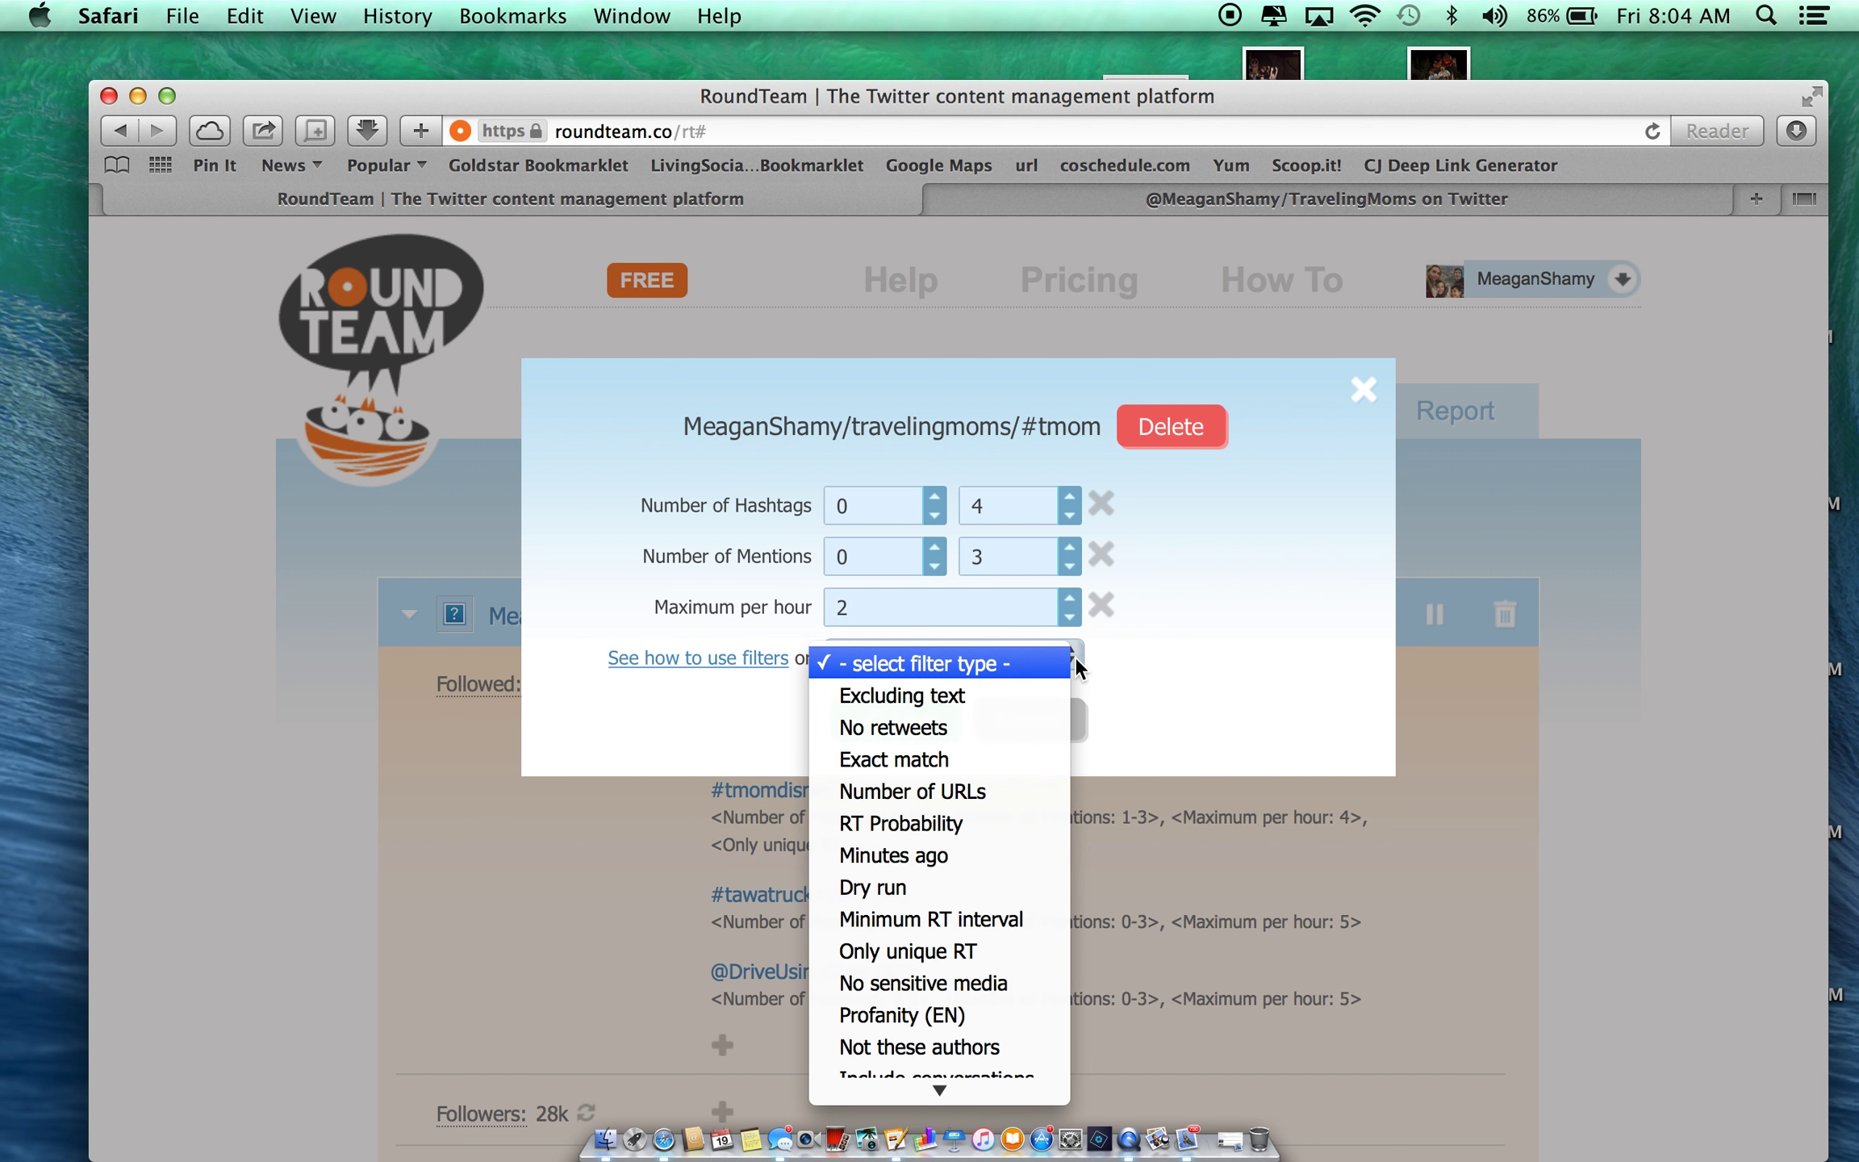
left_click(1023, 729)
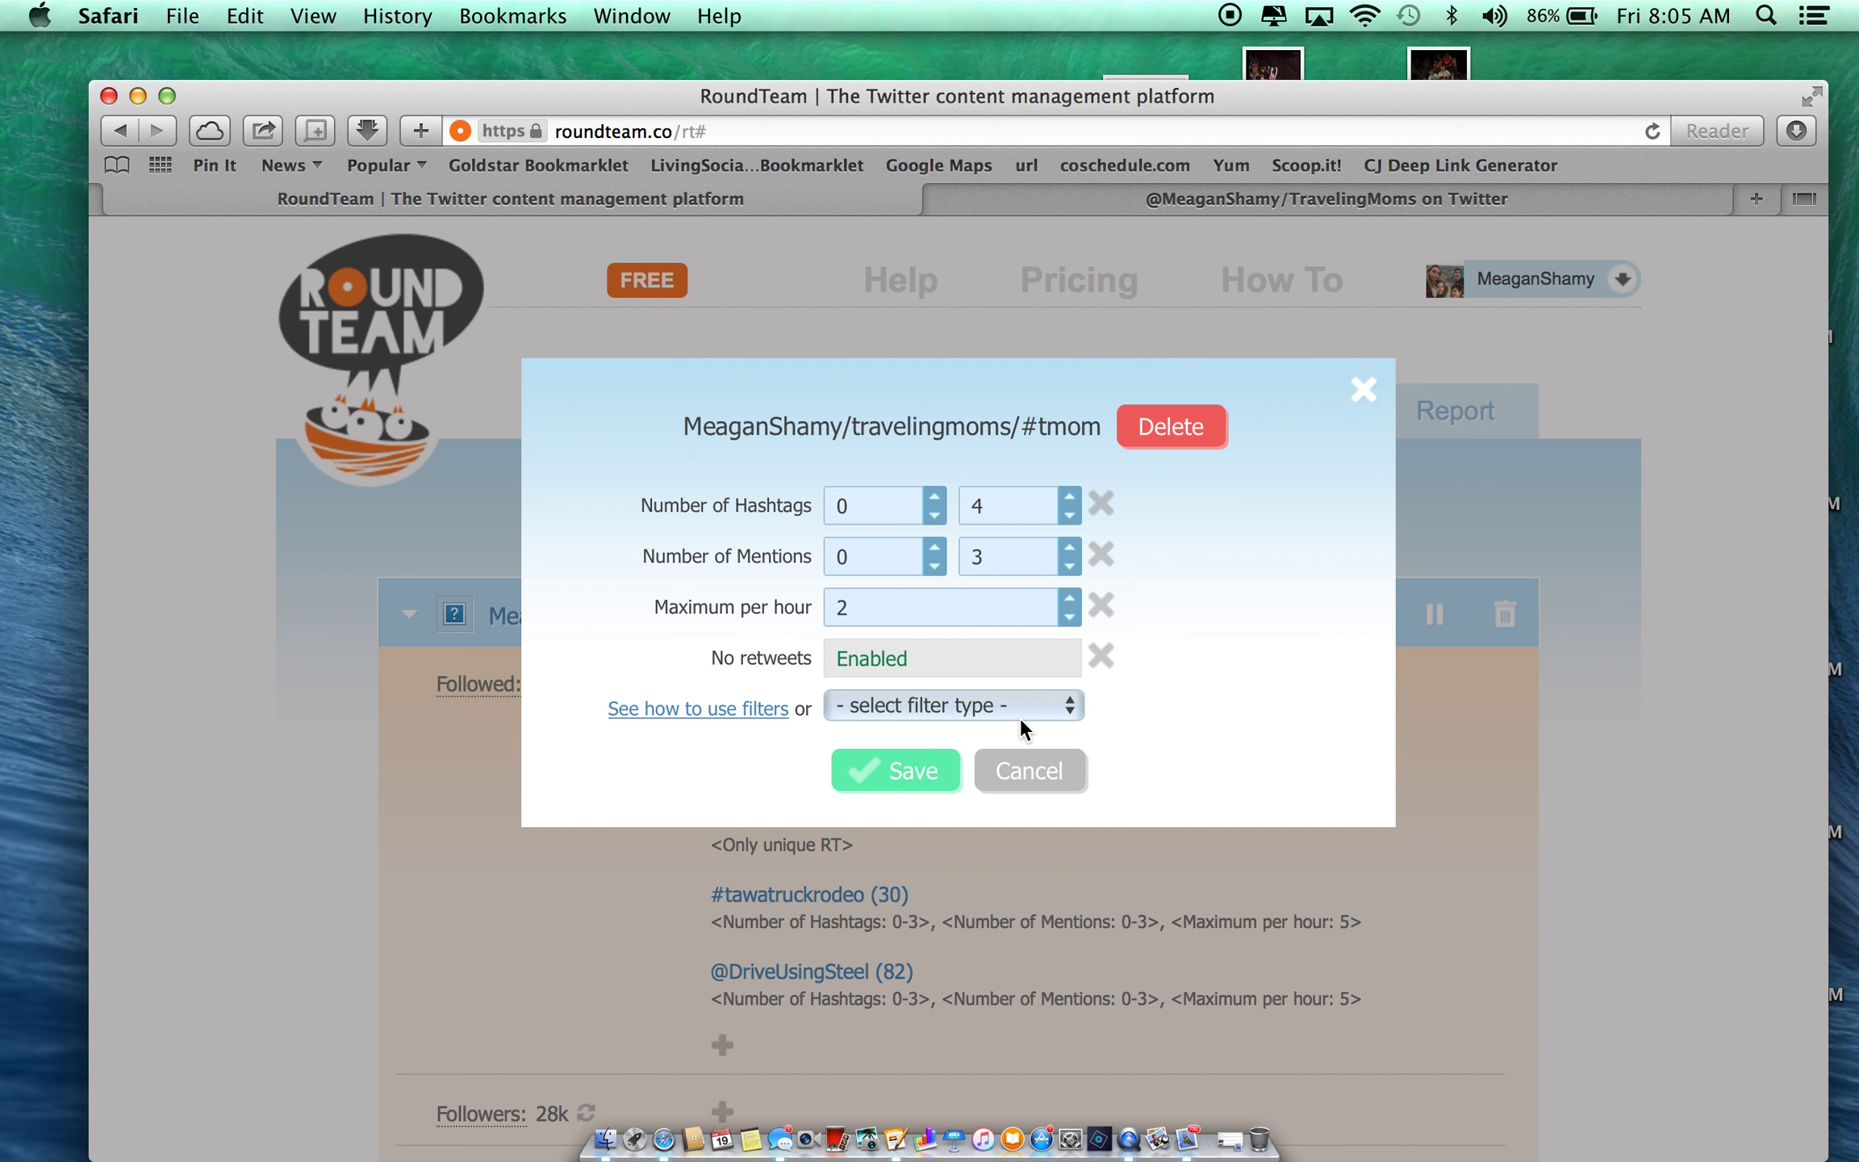
left_click(1070, 708)
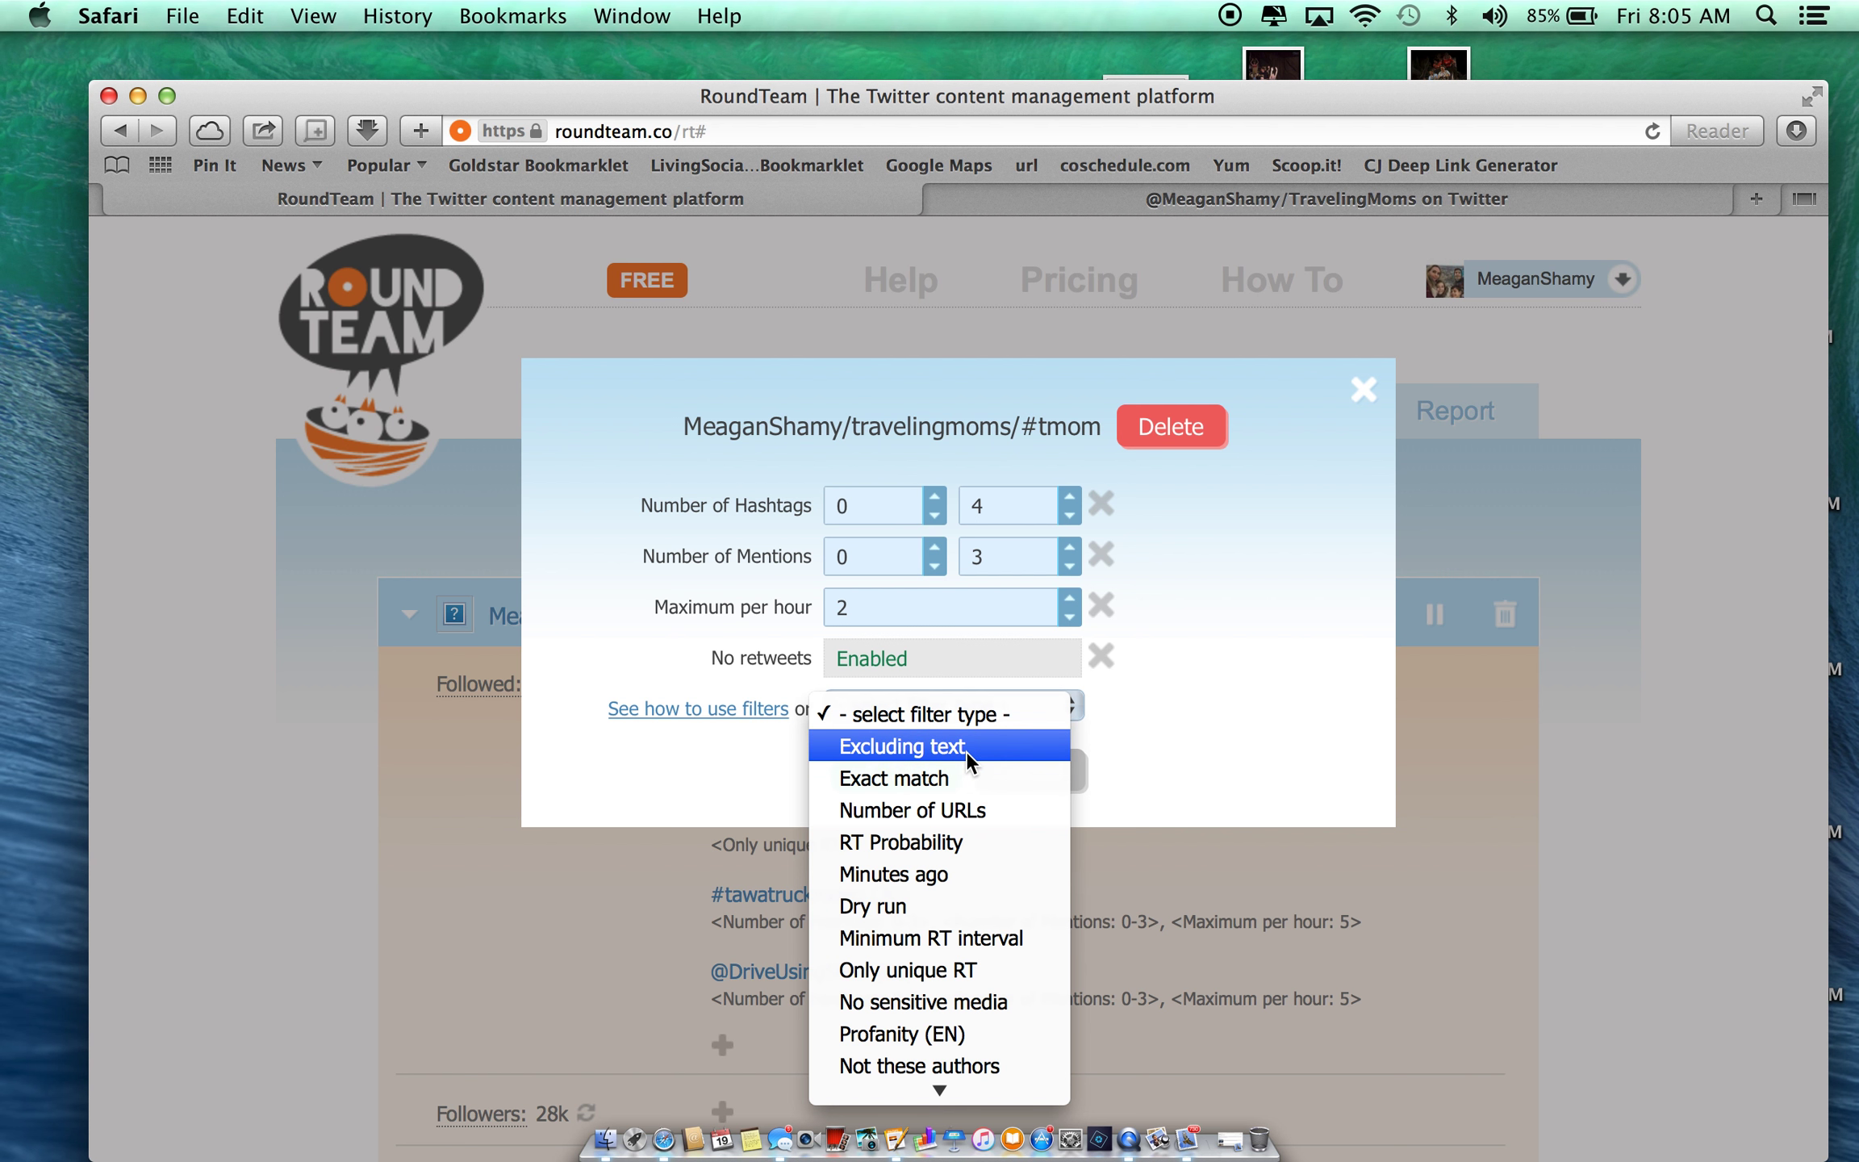
left_click(1203, 737)
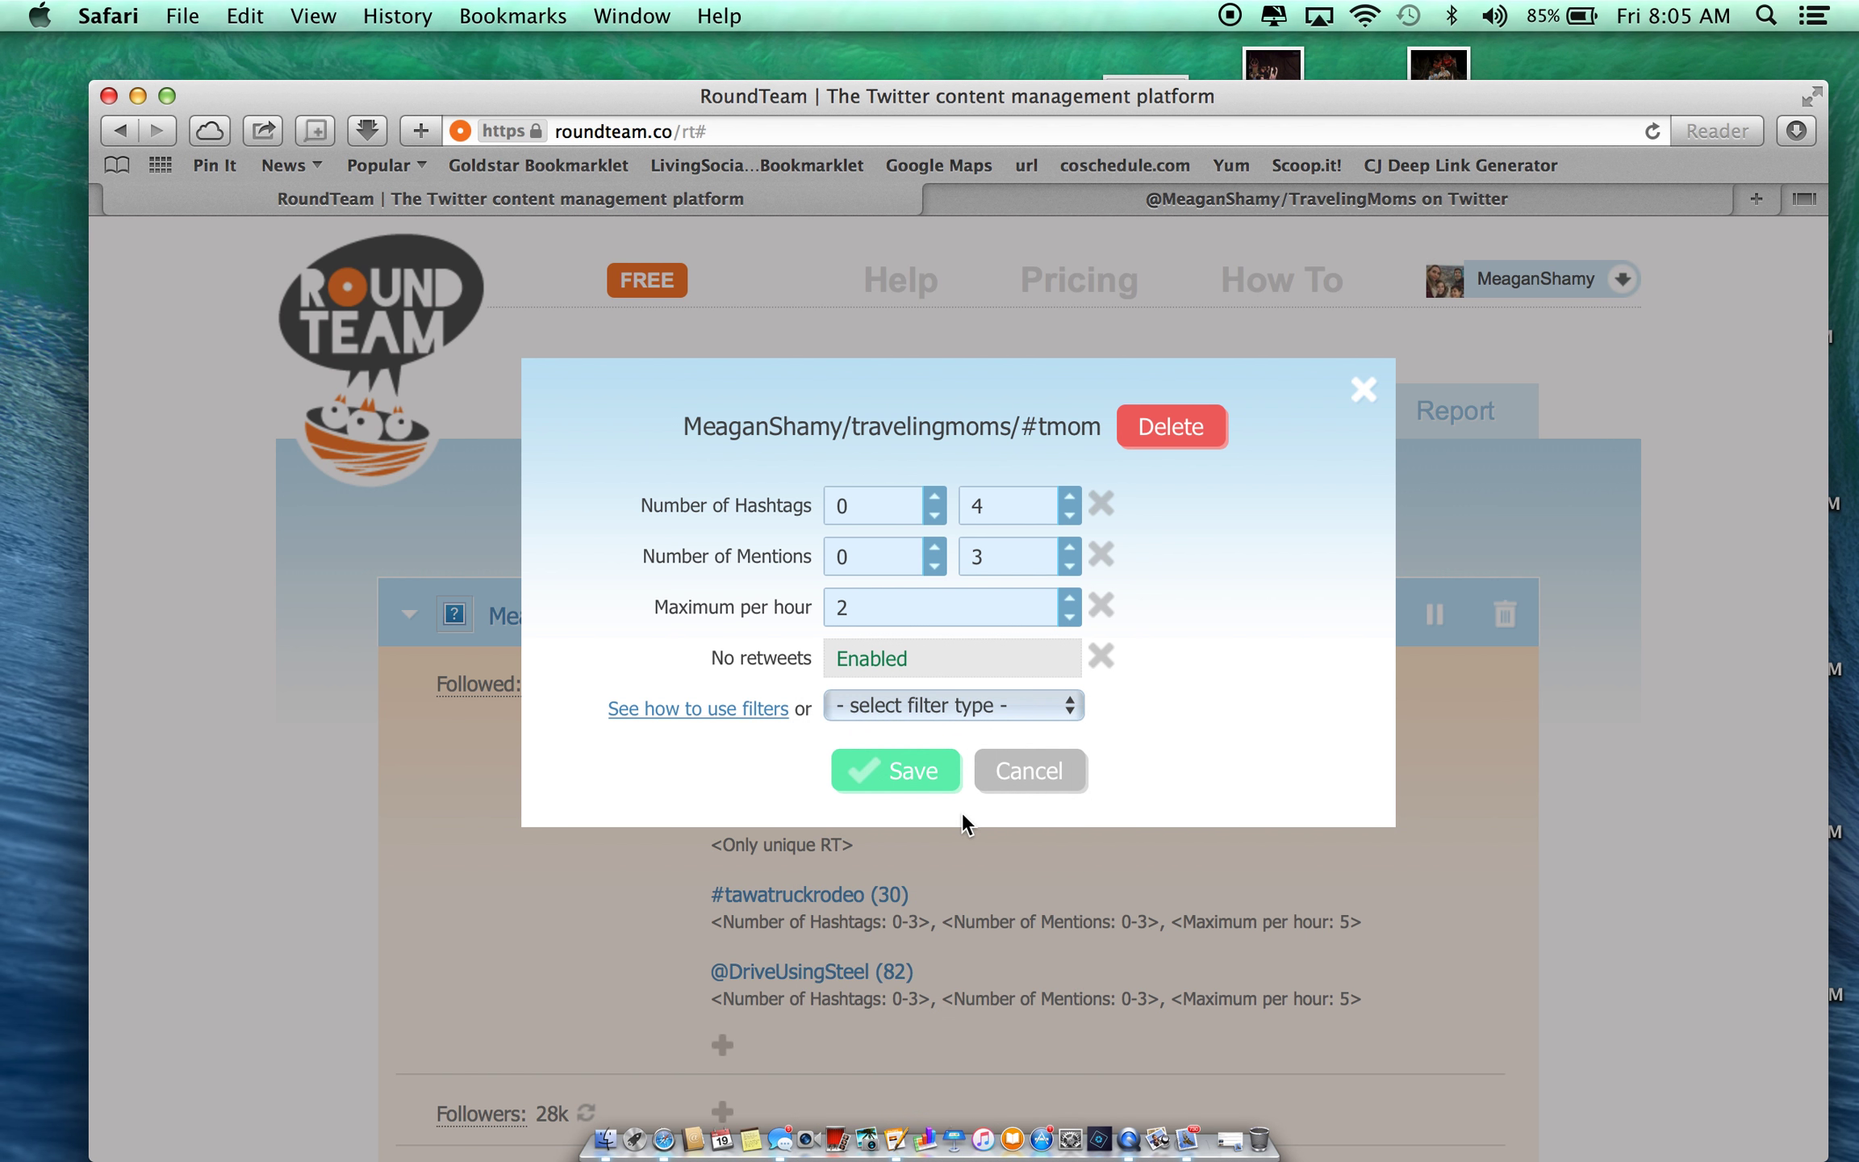
left_click(862, 775)
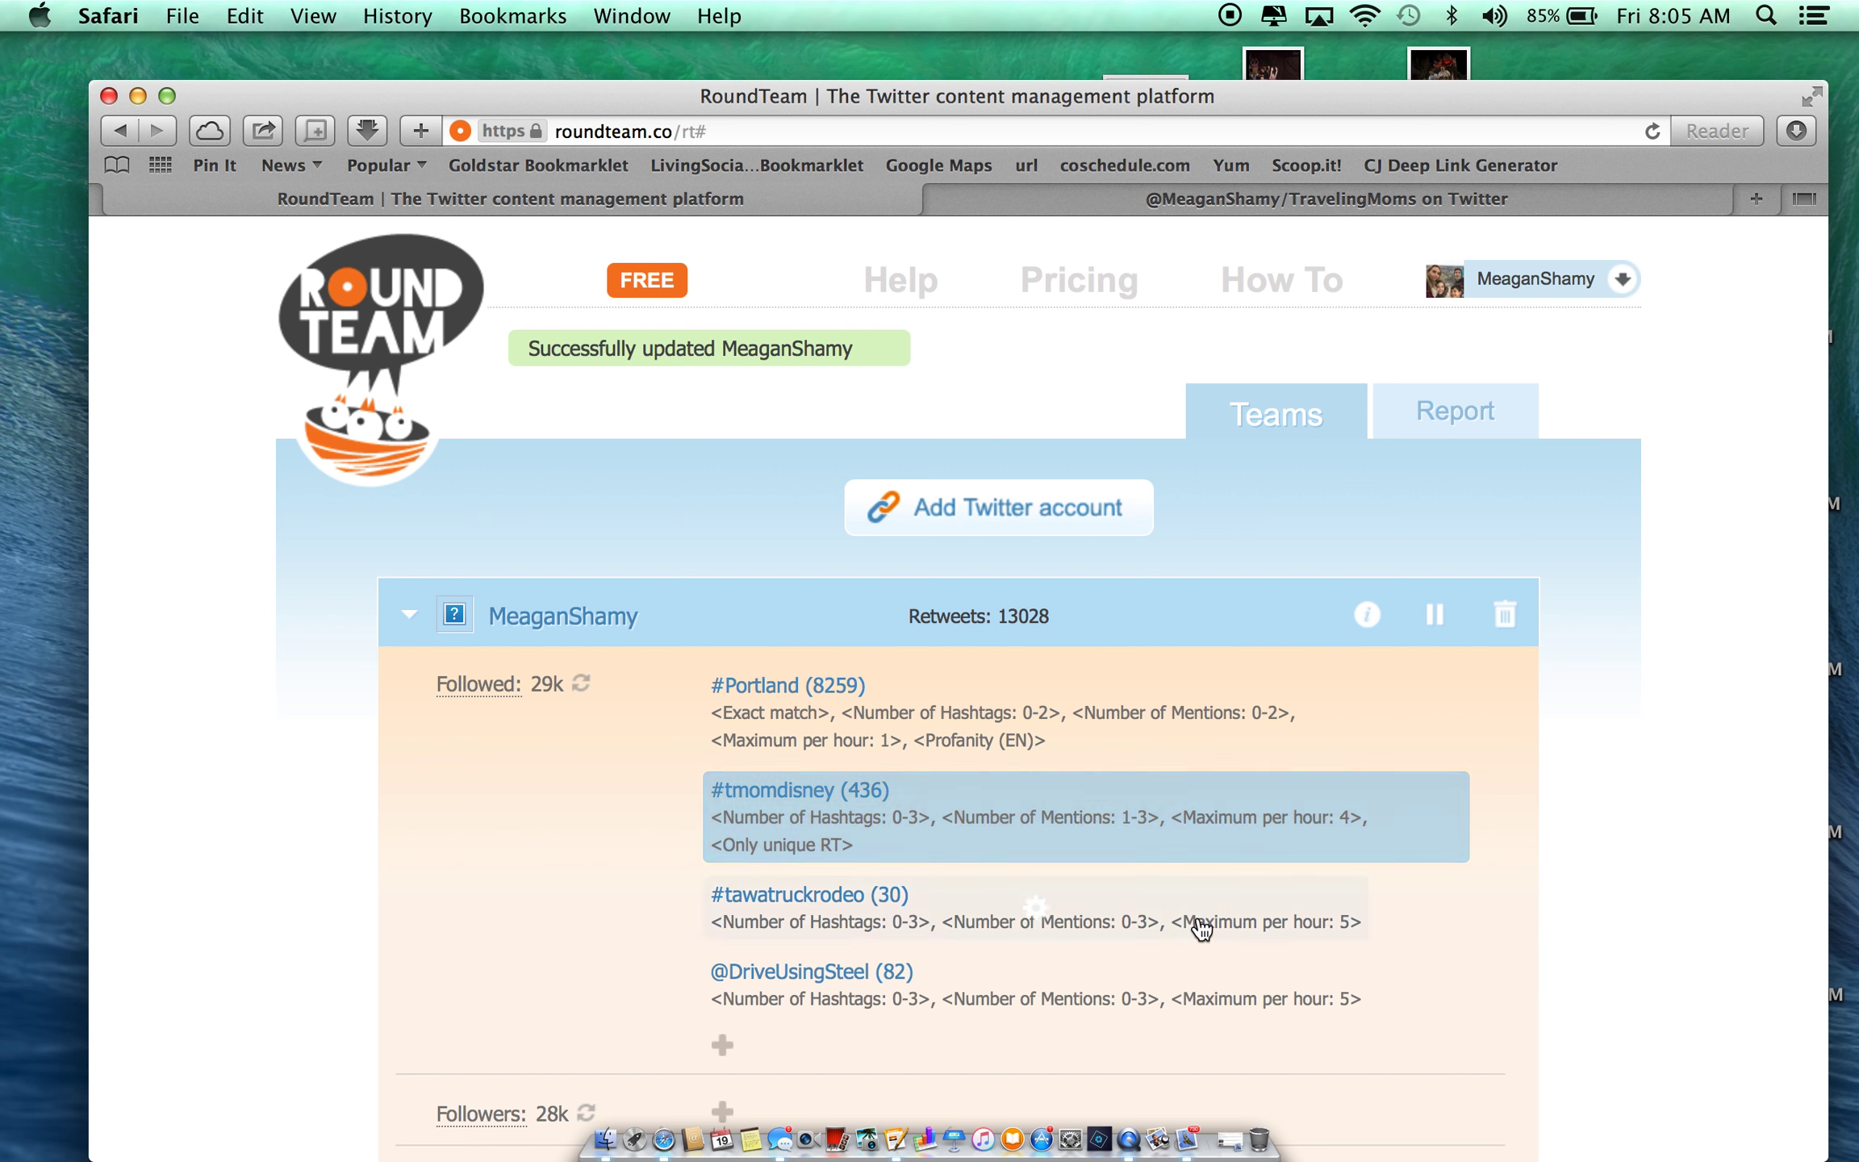
scroll(1210, 935, "down", 8)
scroll(1214, 936, "down", 3)
left_click(1066, 658)
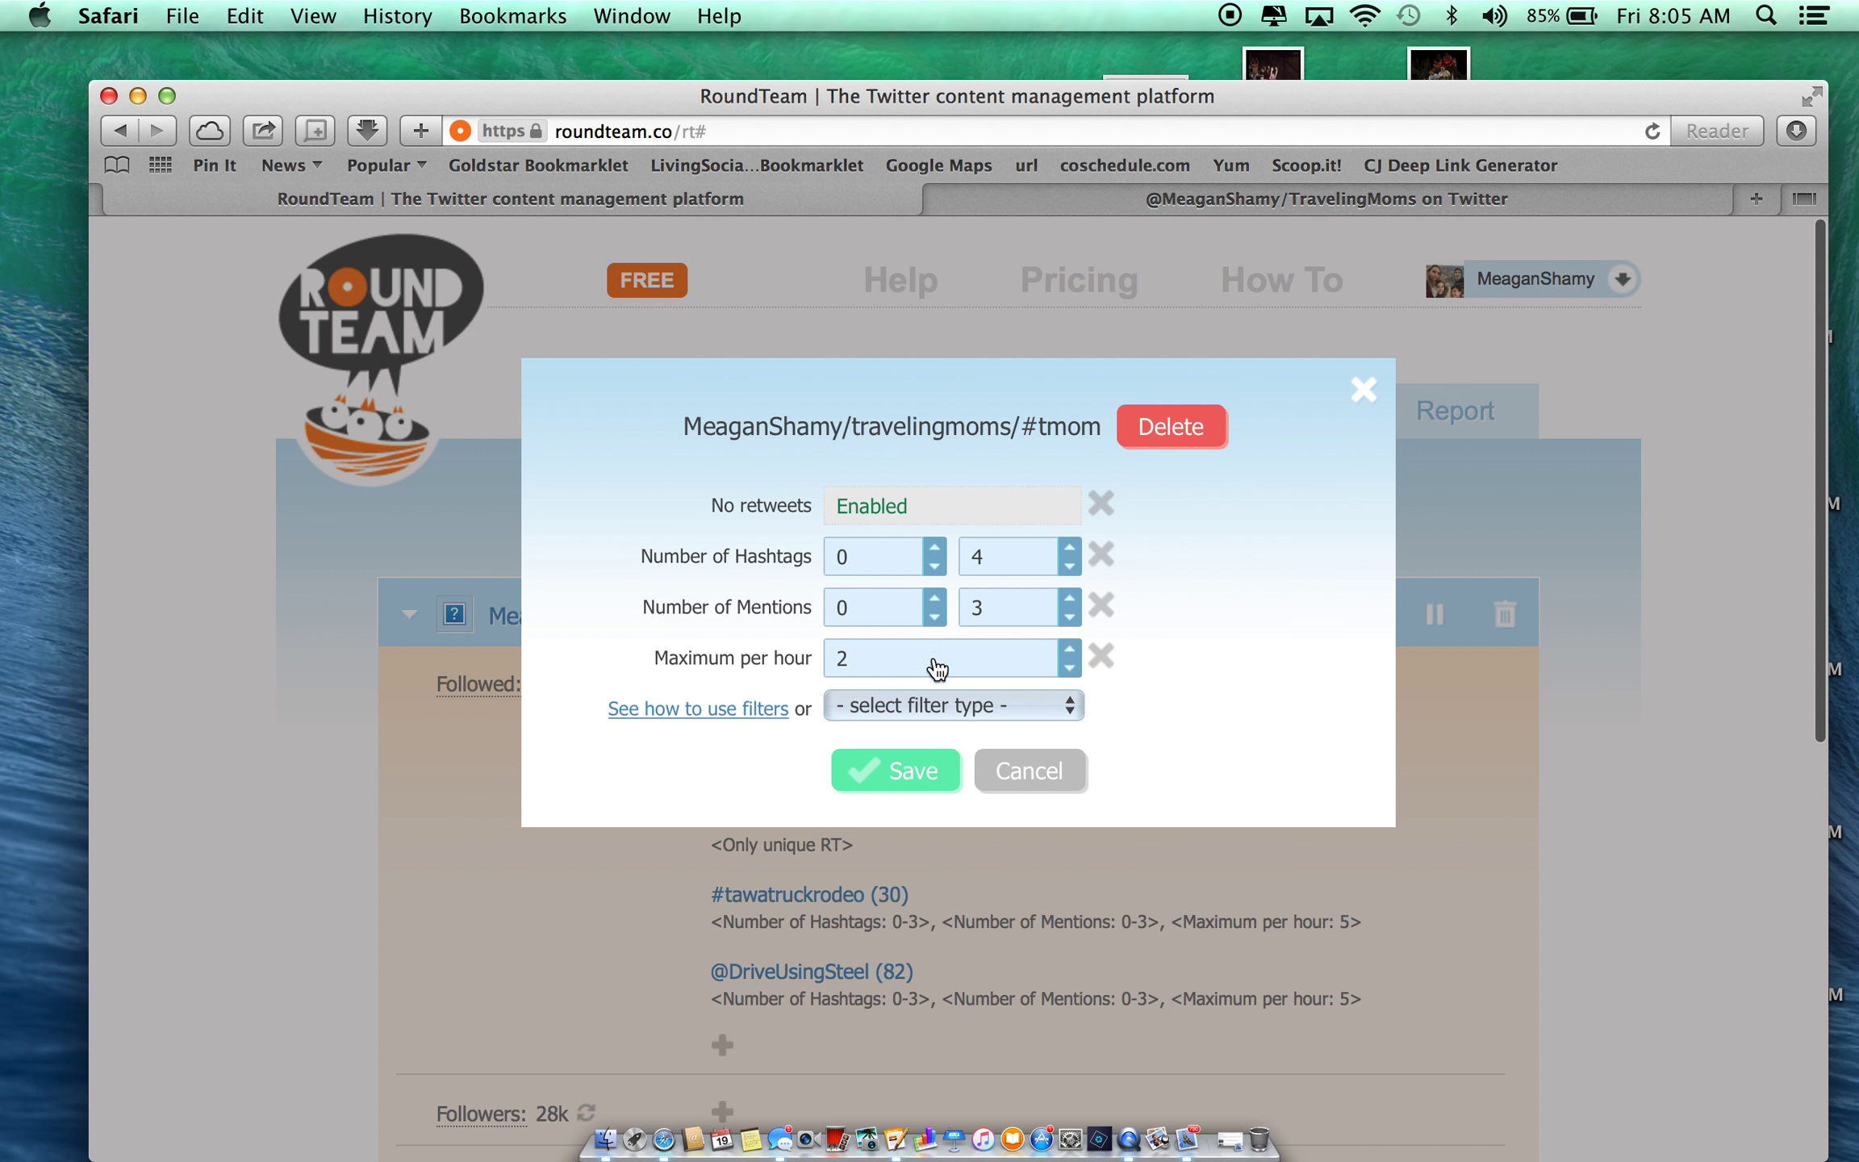
left_click(905, 771)
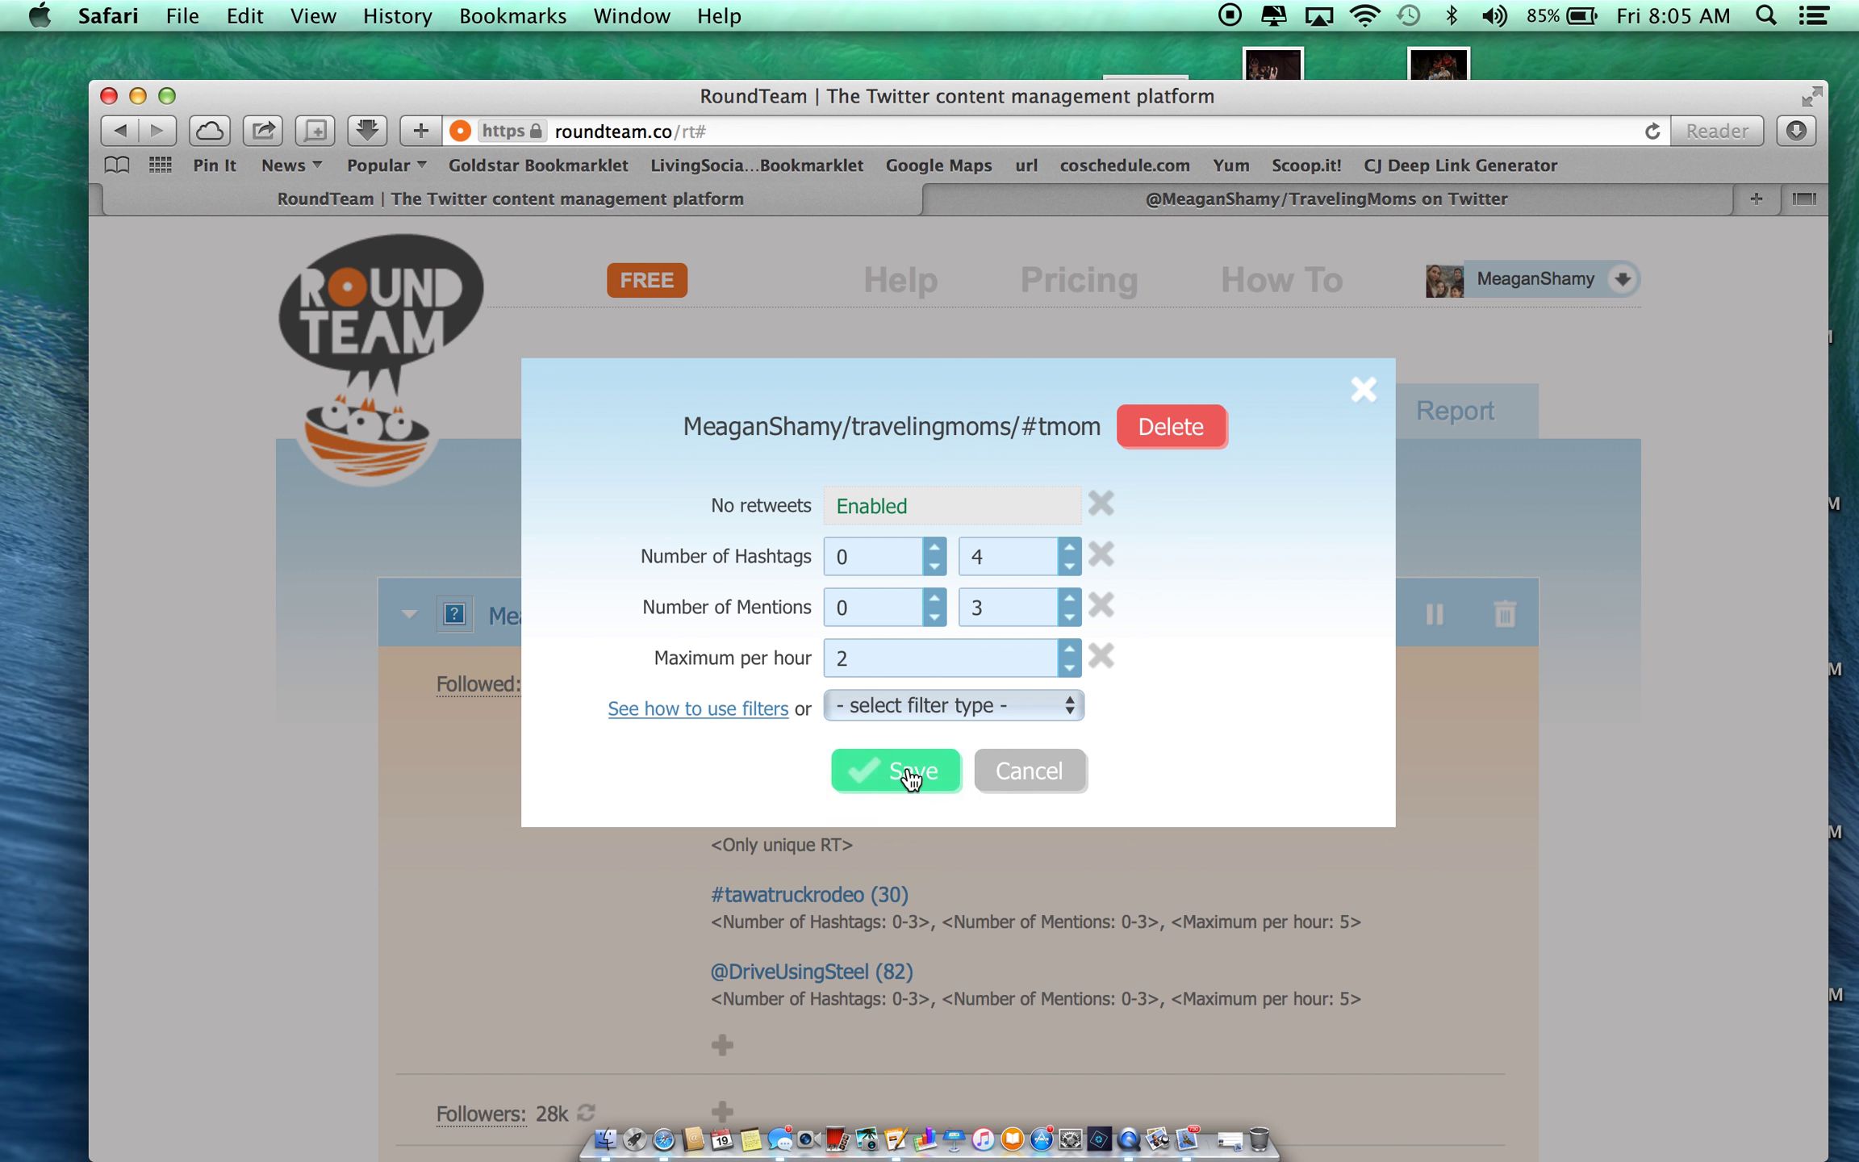
scroll(1194, 998, "down", 8)
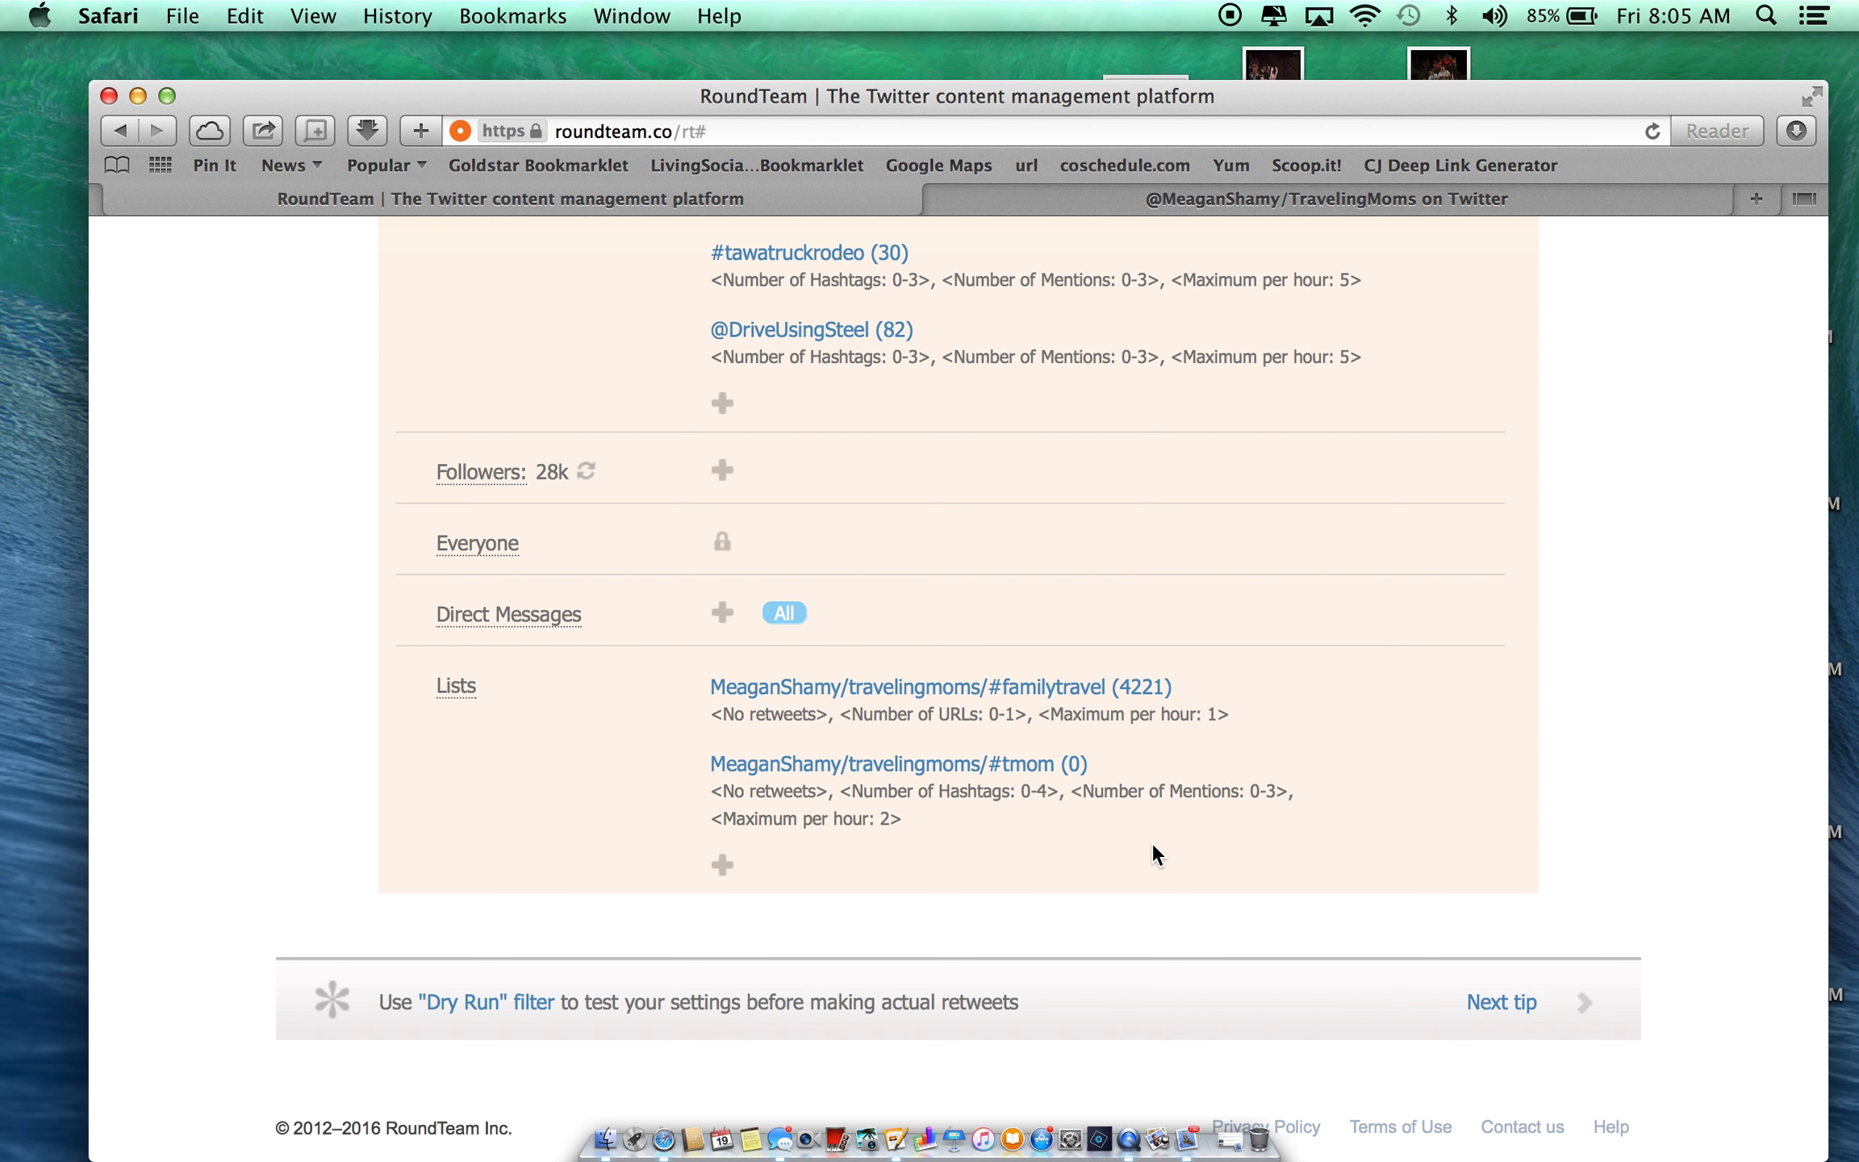
scroll(1130, 703, "up", 5)
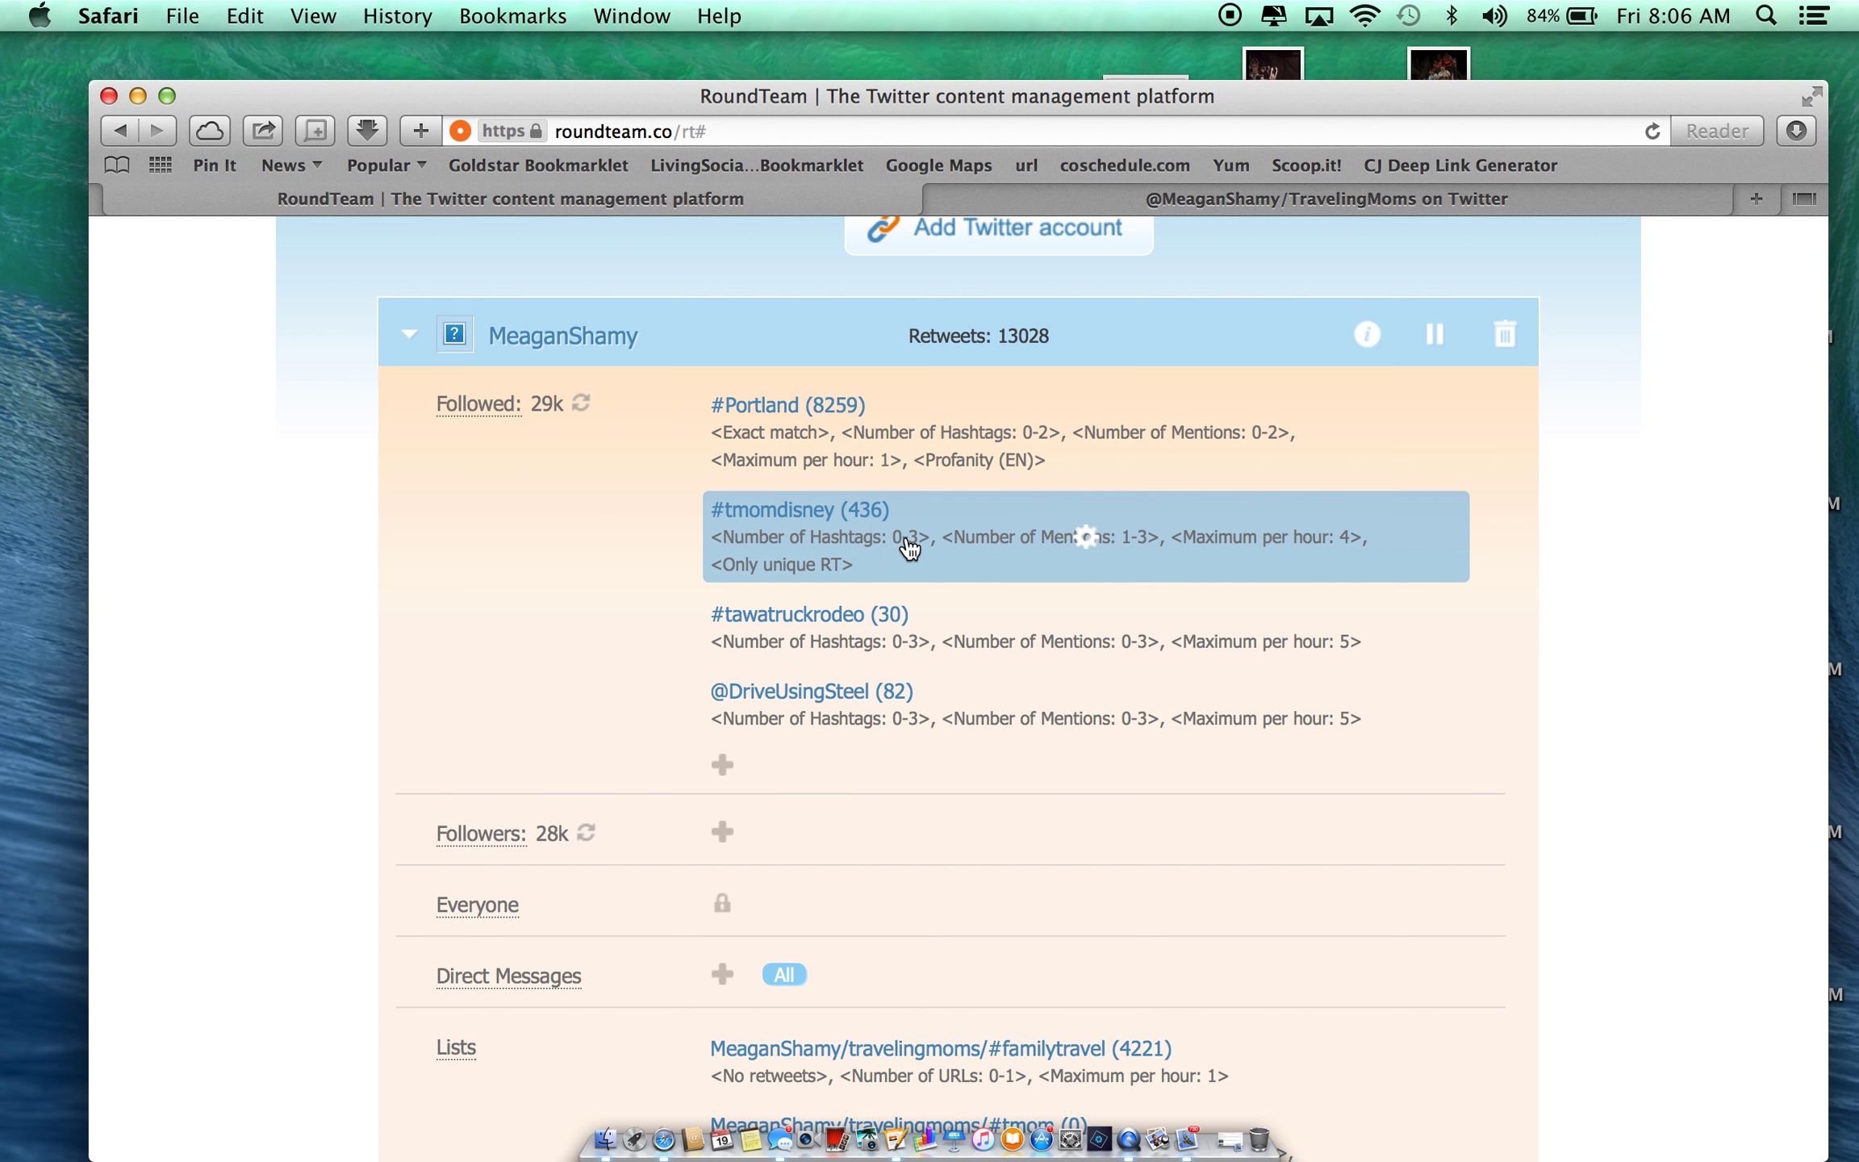
scroll(836, 541, "down", 2)
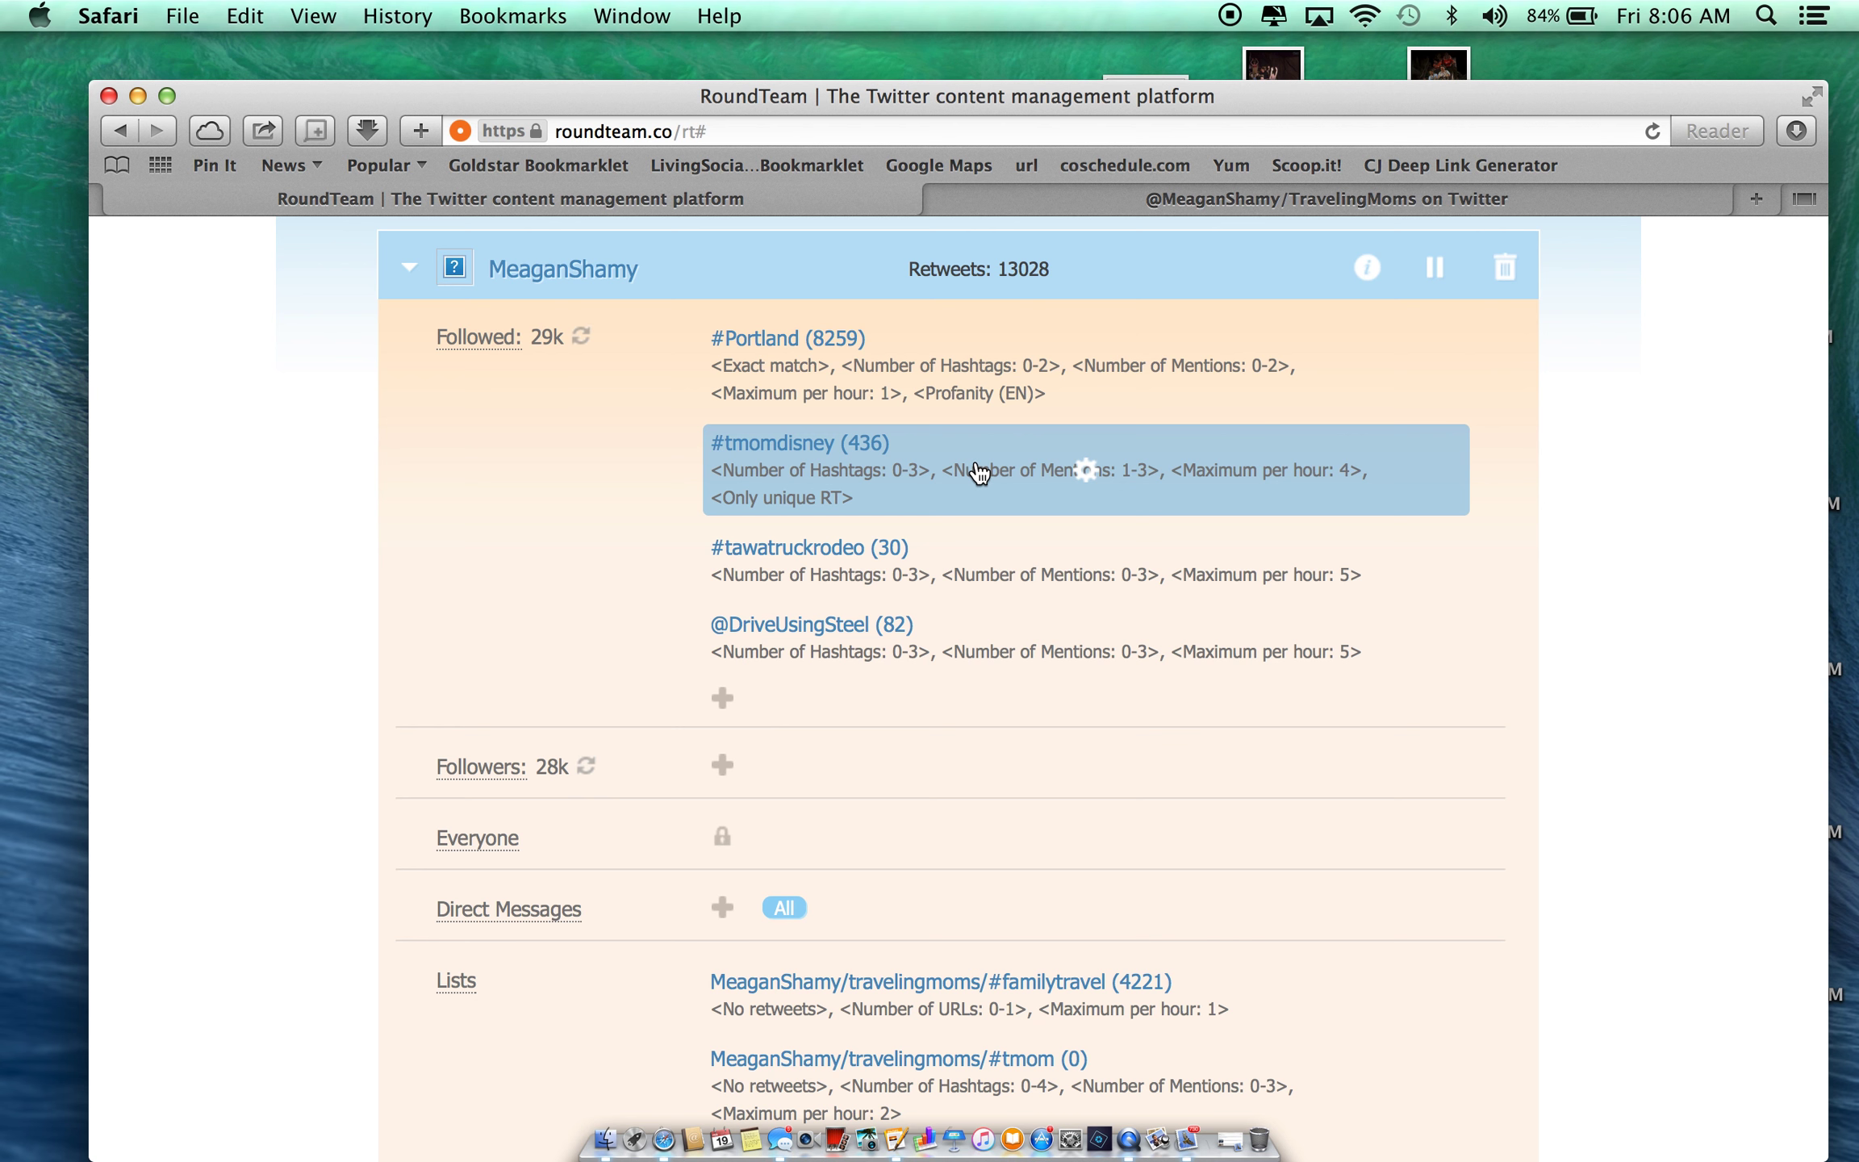
scroll(962, 686, "down", 5)
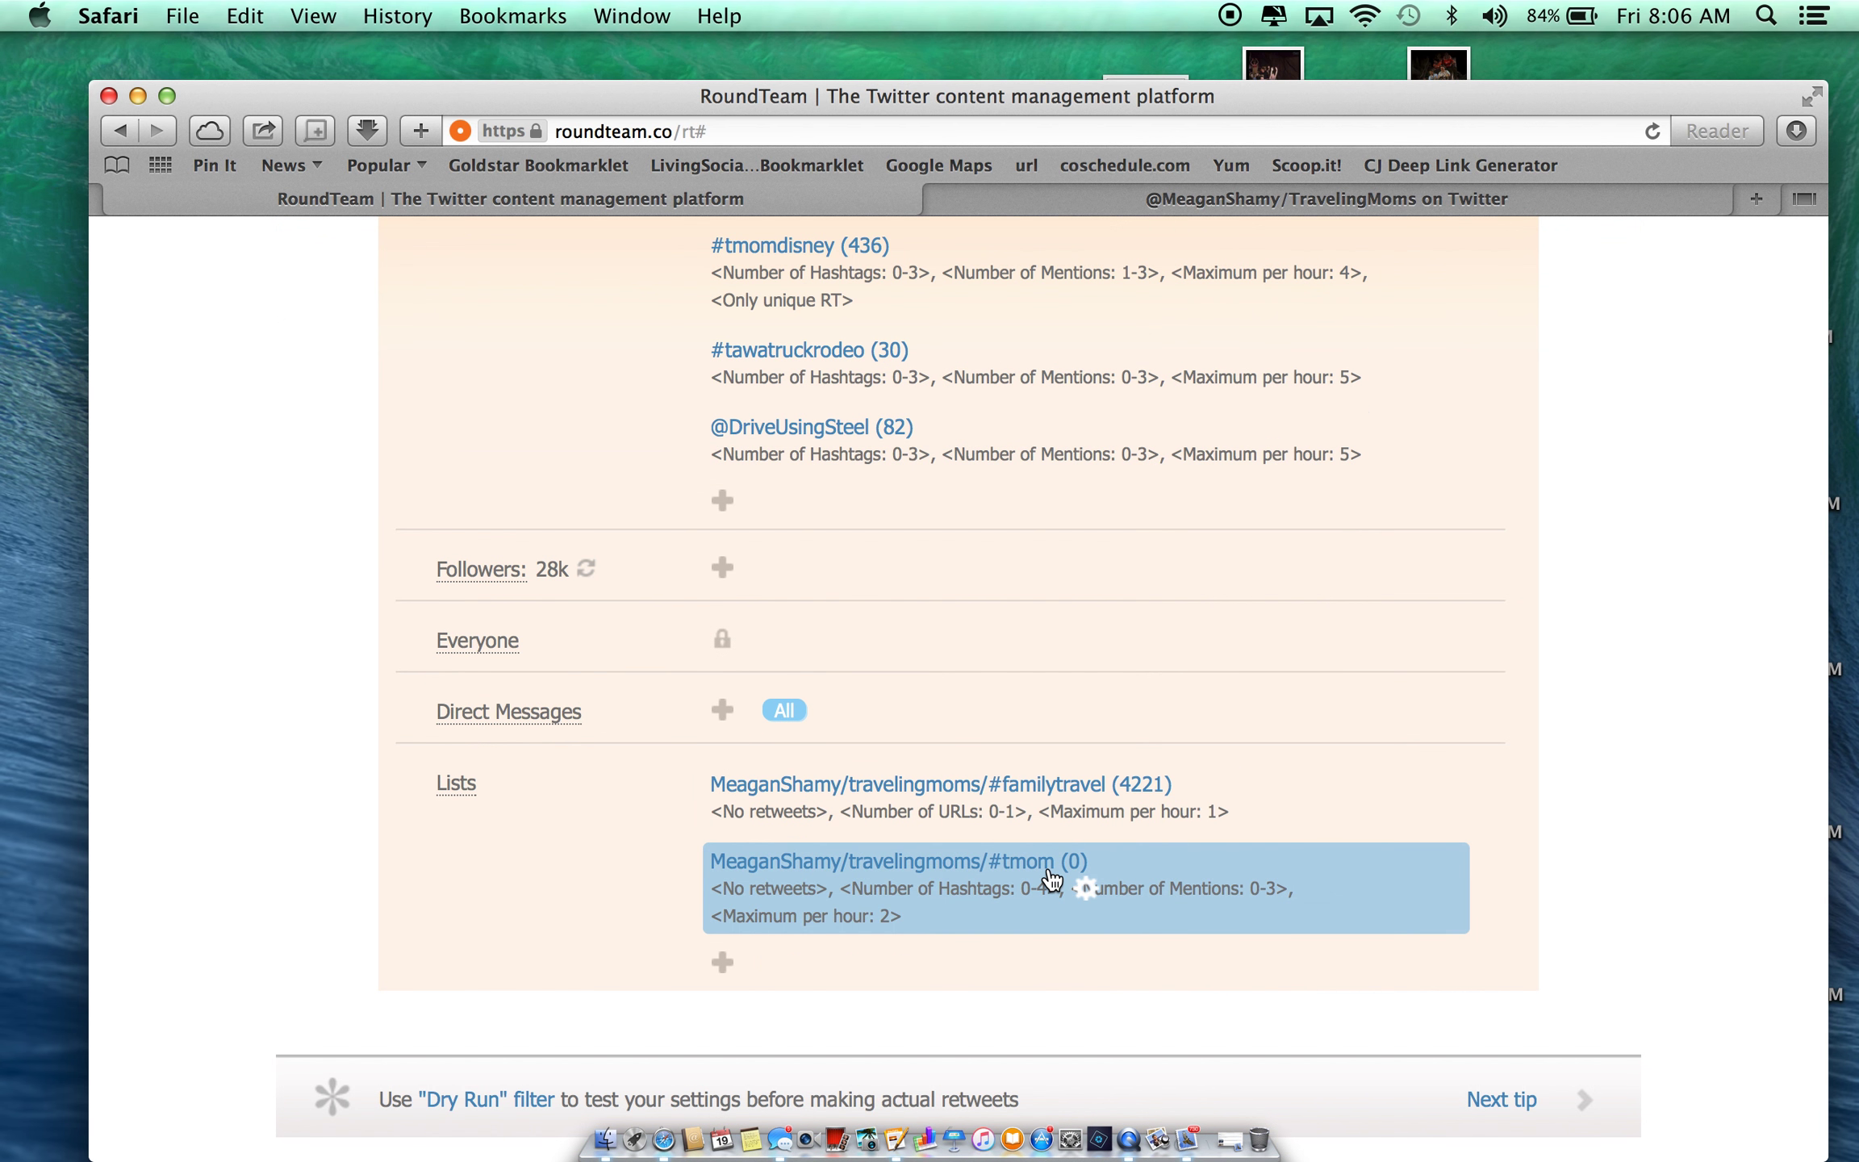
scroll(1047, 516, "up", 14)
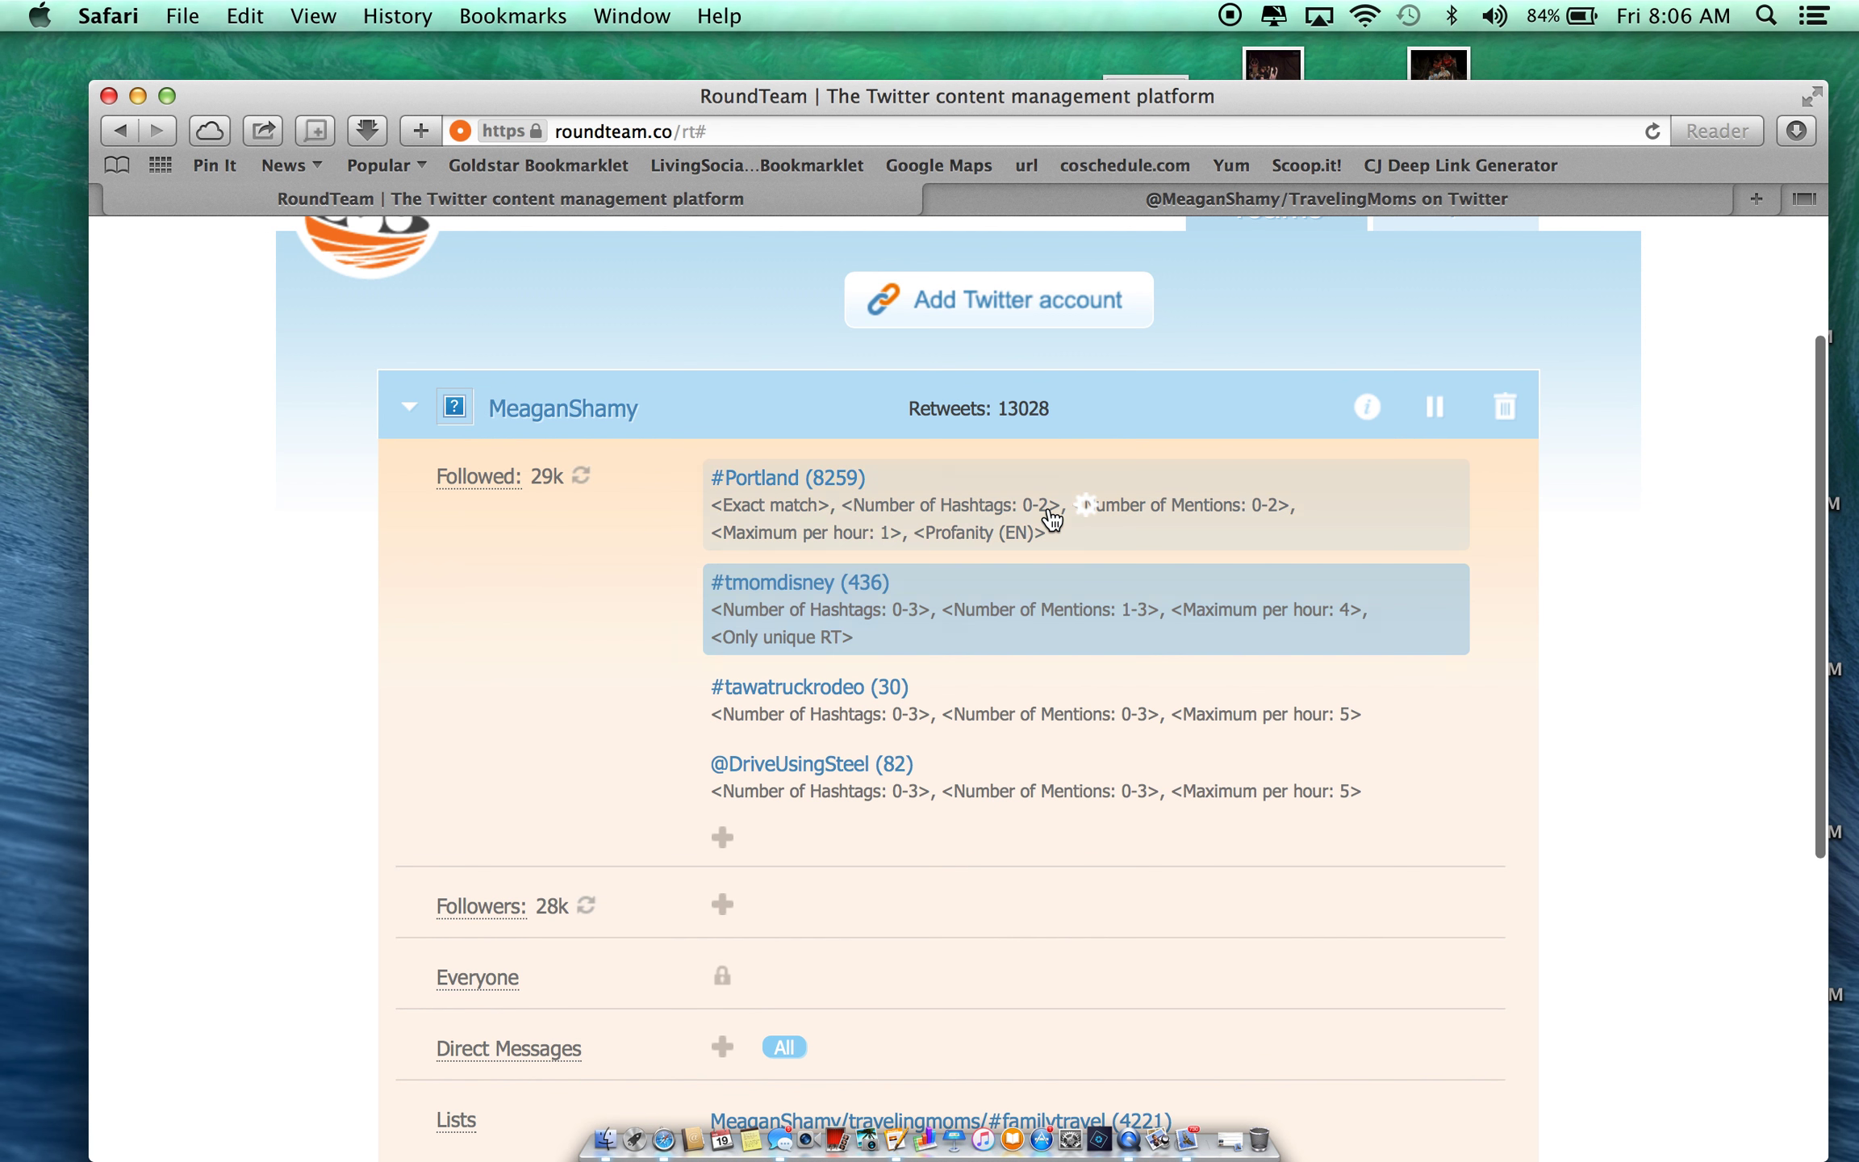